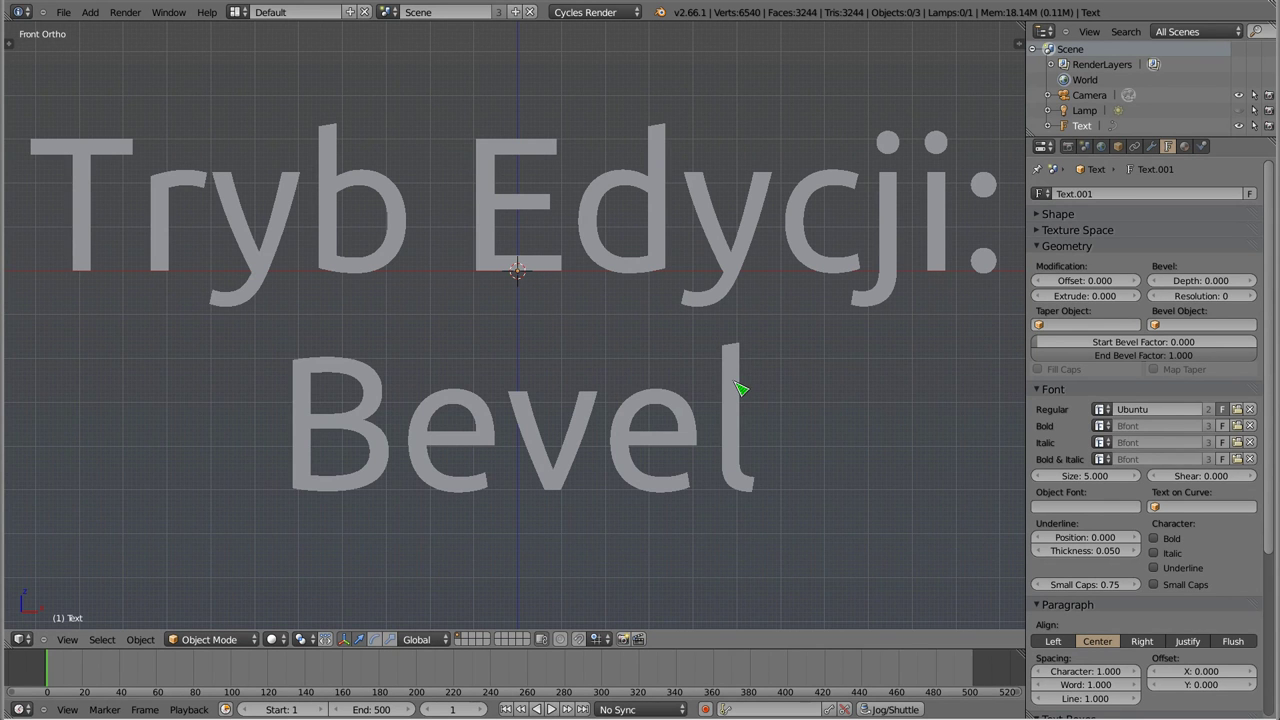
Step: Select the 'Tryb Edycji: Bevel' title text object so it can be deleted
{"action": "right_click", "coordinate": [738, 388]}
{"action": "key", "text": "Delete"}
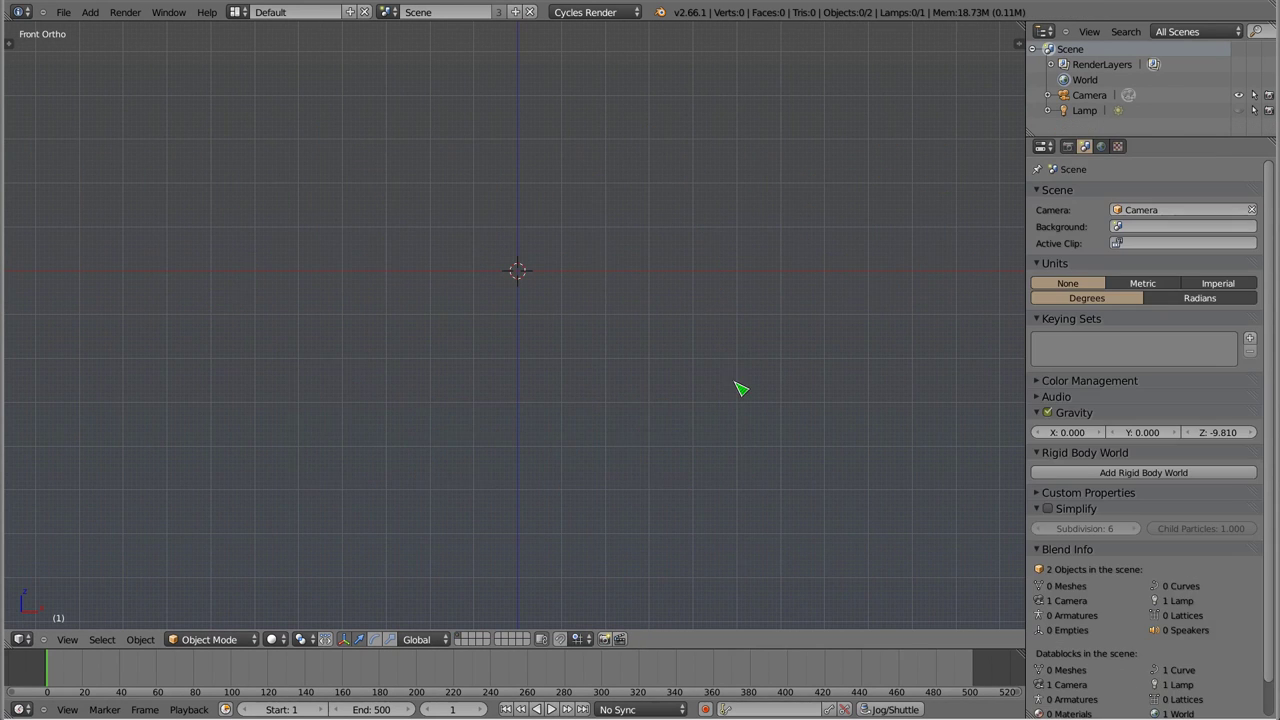
{"action": "key", "text": "shift+a"}
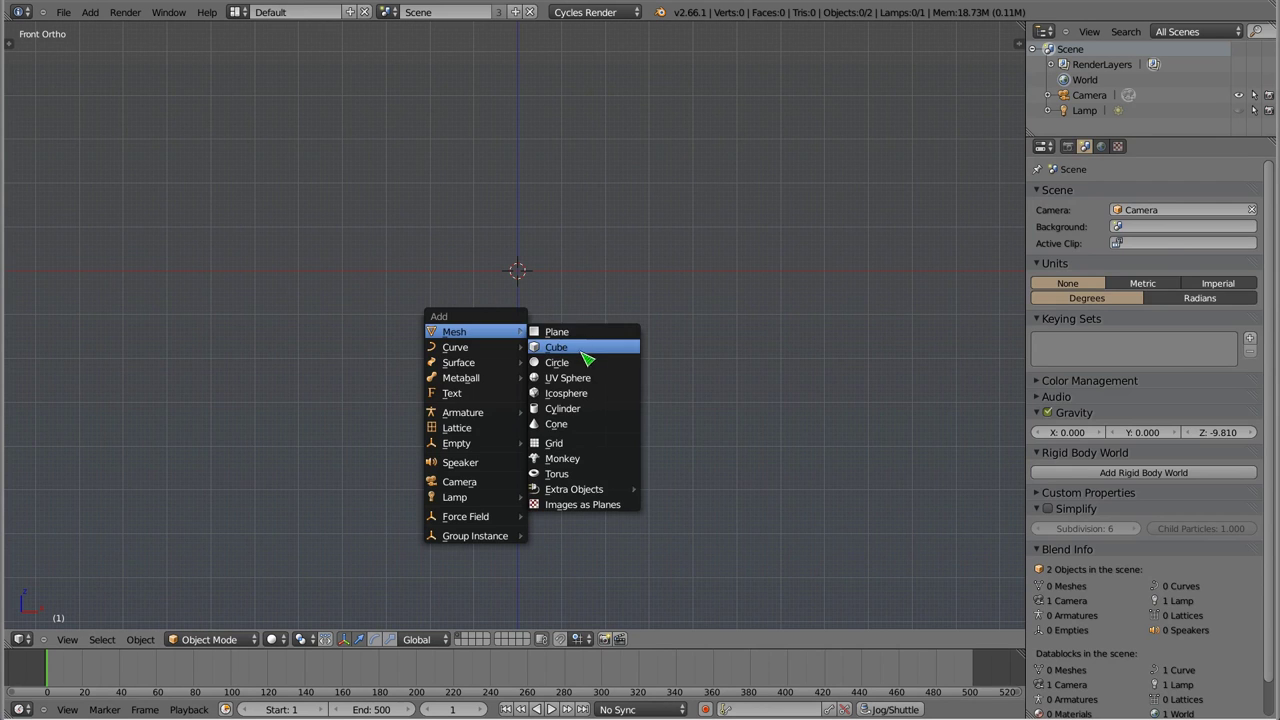
{"action": "mouse_move", "coordinate": [455, 331]}
{"action": "left_click", "coordinate": [586, 352]}
{"action": "middle_click_drag", "start_coordinate": [554, 291], "coordinate": [491, 286]}
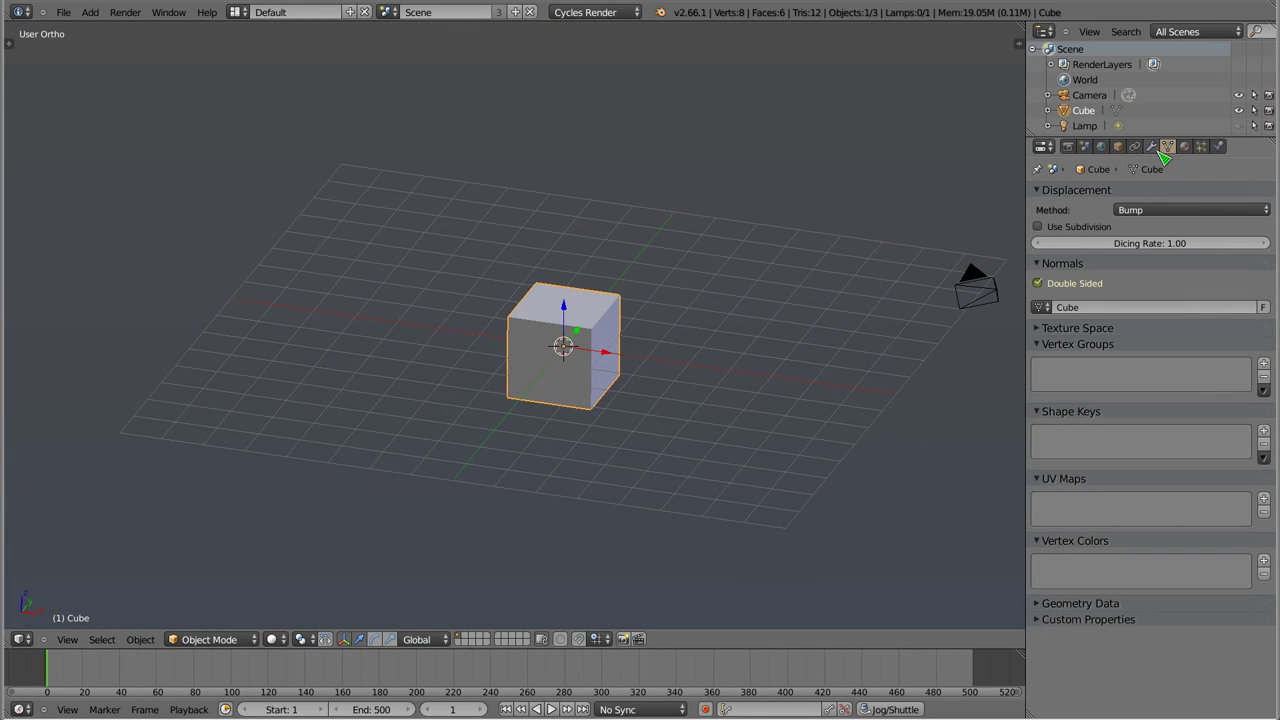
{"action": "left_click", "coordinate": [1151, 146]}
{"action": "left_click", "coordinate": [1116, 194]}
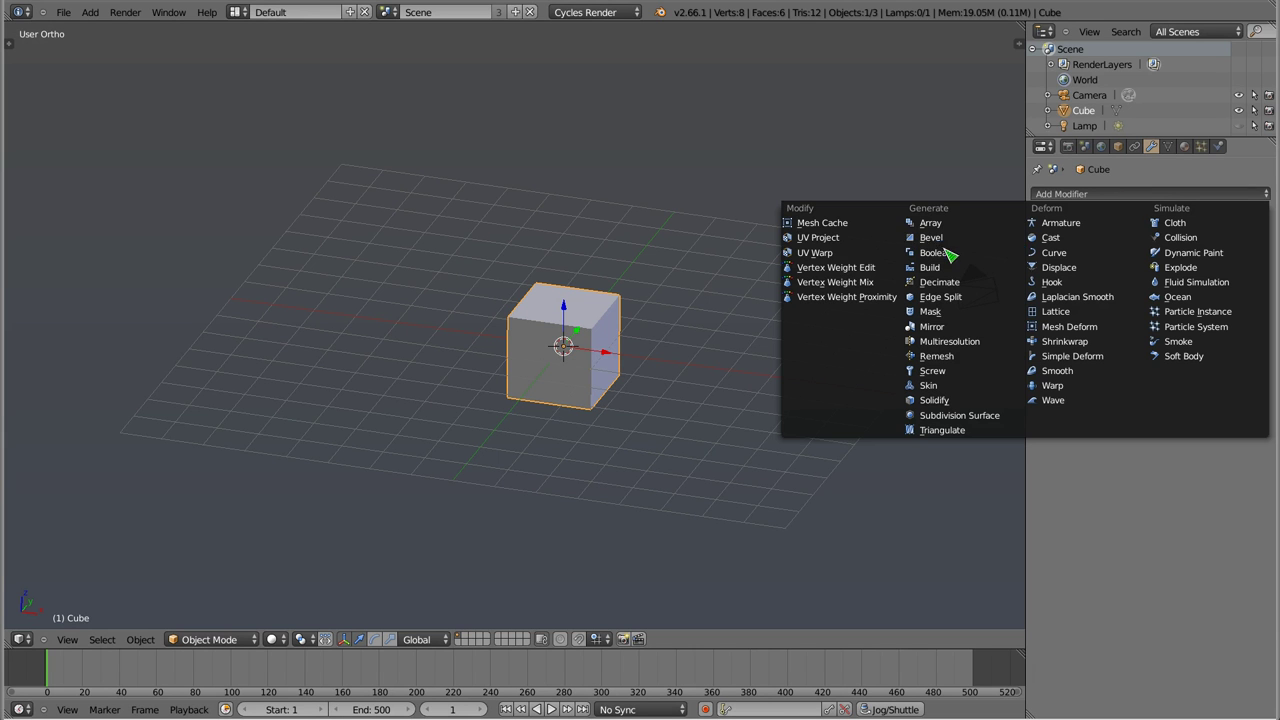
{"action": "left_click", "coordinate": [945, 242]}
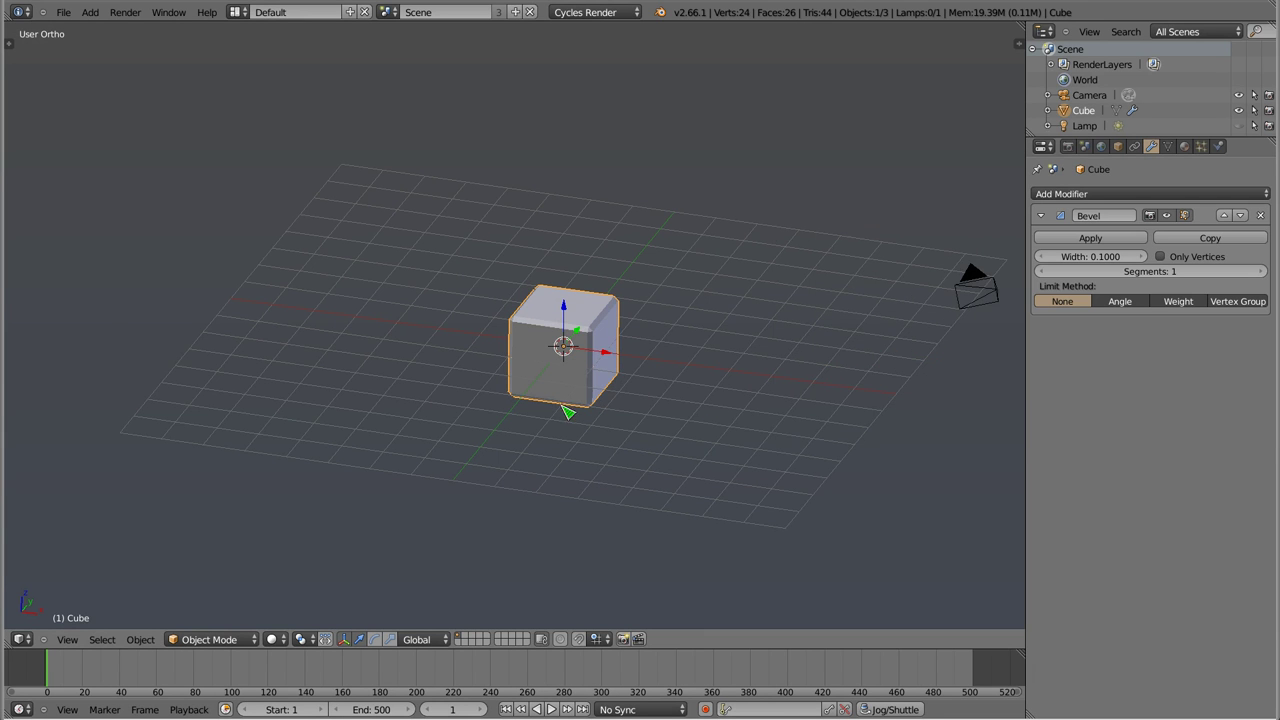
{"action": "scroll", "coordinate": [594, 382], "scroll_direction": "up", "scroll_amount": 5}
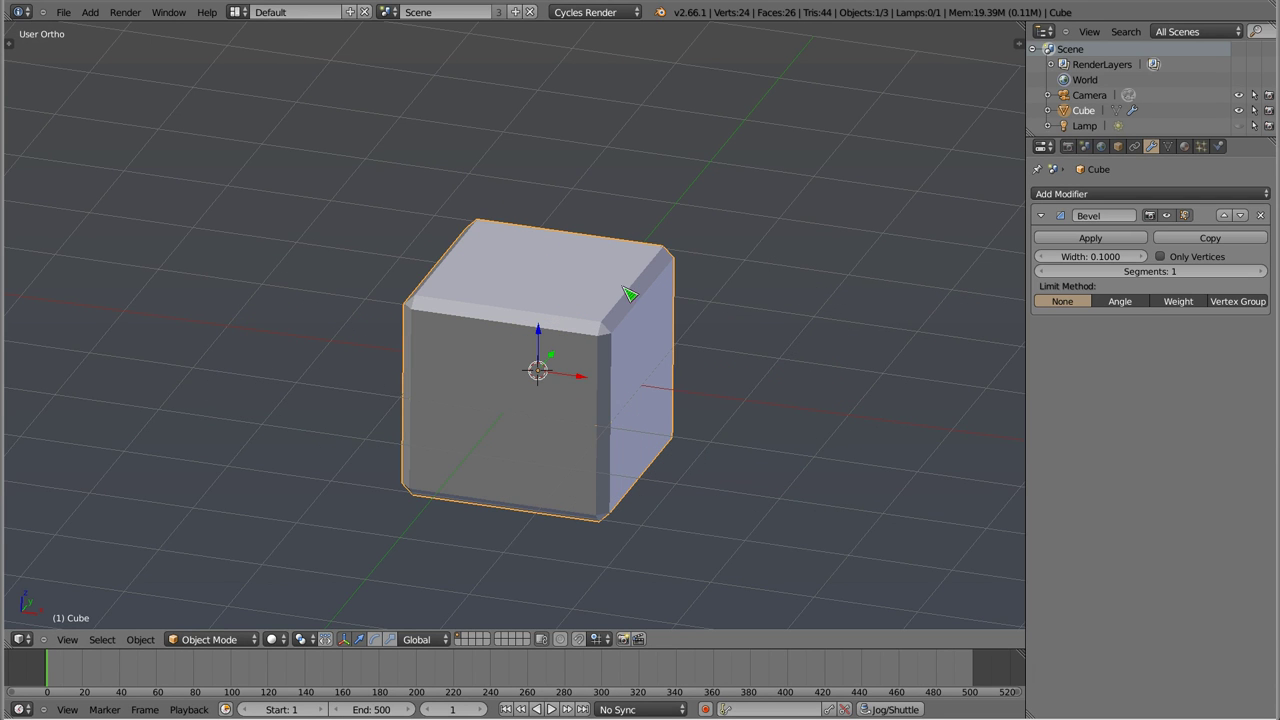
{"action": "left_click", "coordinate": [1261, 272]}
{"action": "left_click", "coordinate": [1261, 272]}
{"action": "left_click", "coordinate": [1261, 272]}
{"action": "left_click", "coordinate": [1042, 272]}
{"action": "left_click", "coordinate": [1042, 272]}
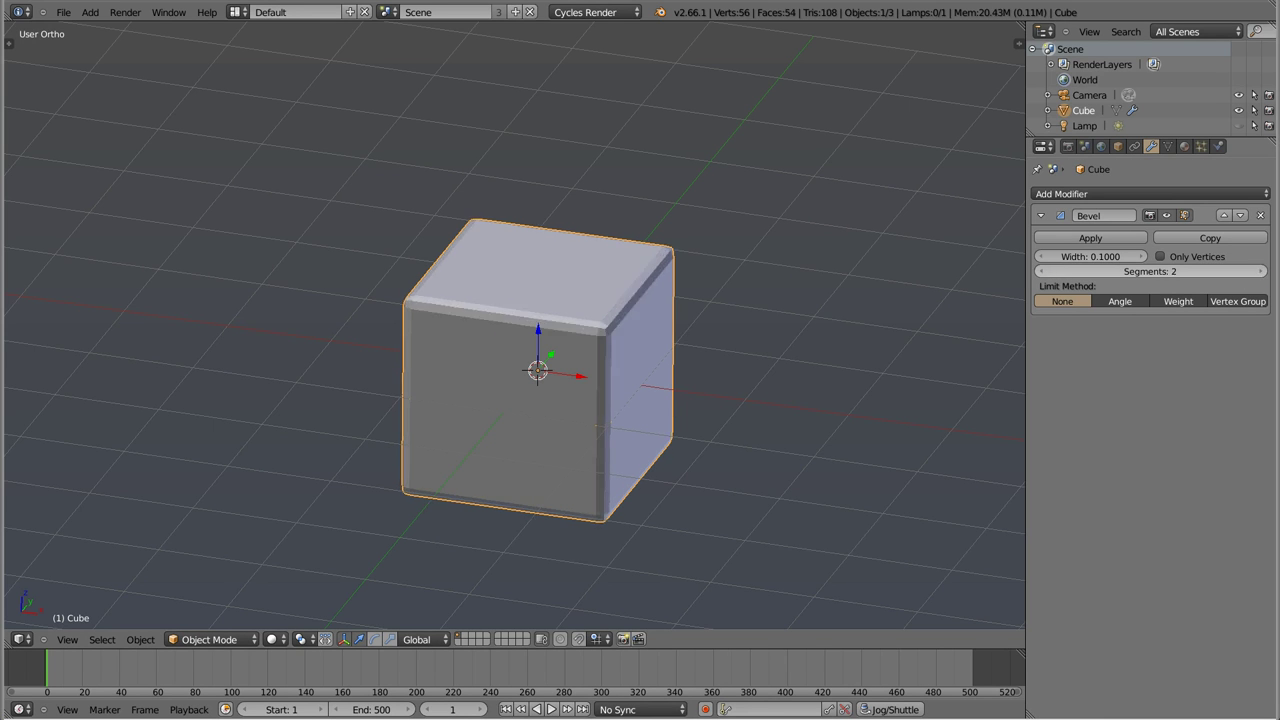
{"action": "left_click", "coordinate": [1042, 272]}
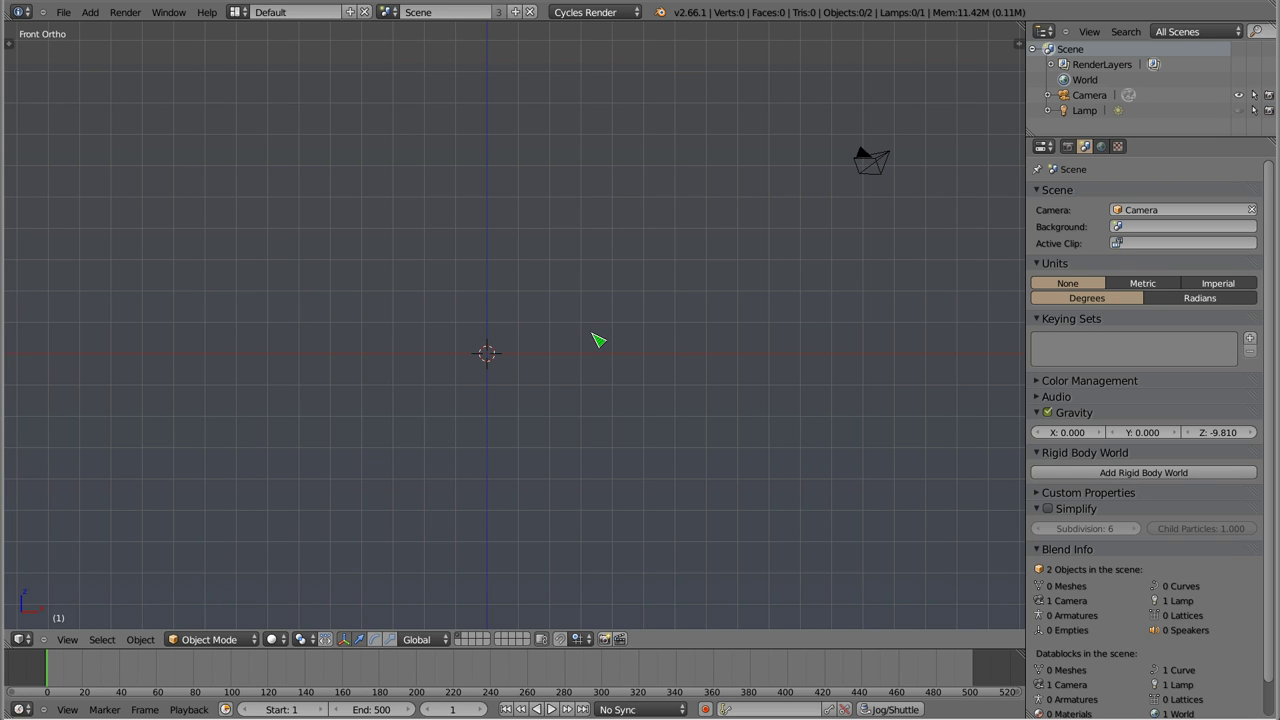
Step: Add a new cube mesh and zoom in on it from above
{"action": "key", "text": "shift+a"}
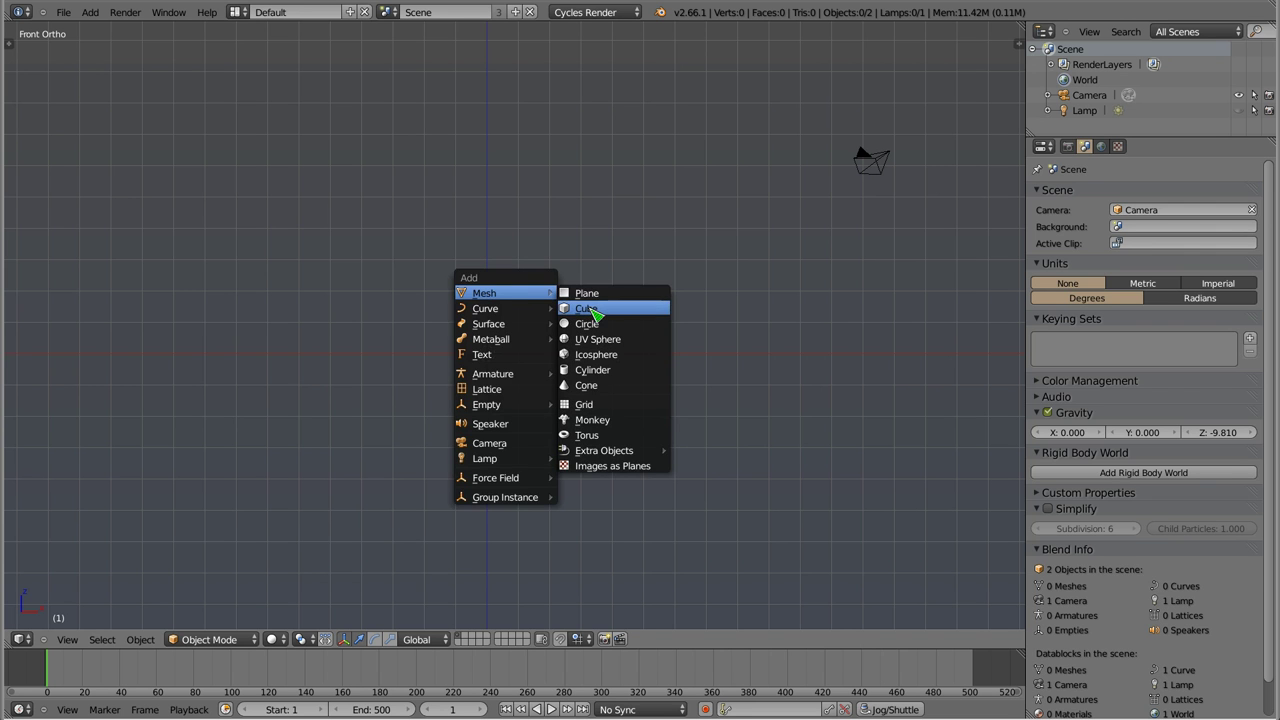
{"action": "left_click", "coordinate": [590, 304]}
{"action": "mouse_move", "coordinate": [490, 293]}
{"action": "middle_click_drag", "start_coordinate": [476, 408], "coordinate": [500, 400]}
{"action": "scroll", "coordinate": [500, 400], "scroll_direction": "up", "scroll_amount": 5}
{"action": "scroll", "coordinate": [530, 340], "scroll_direction": "up", "scroll_amount": 2}
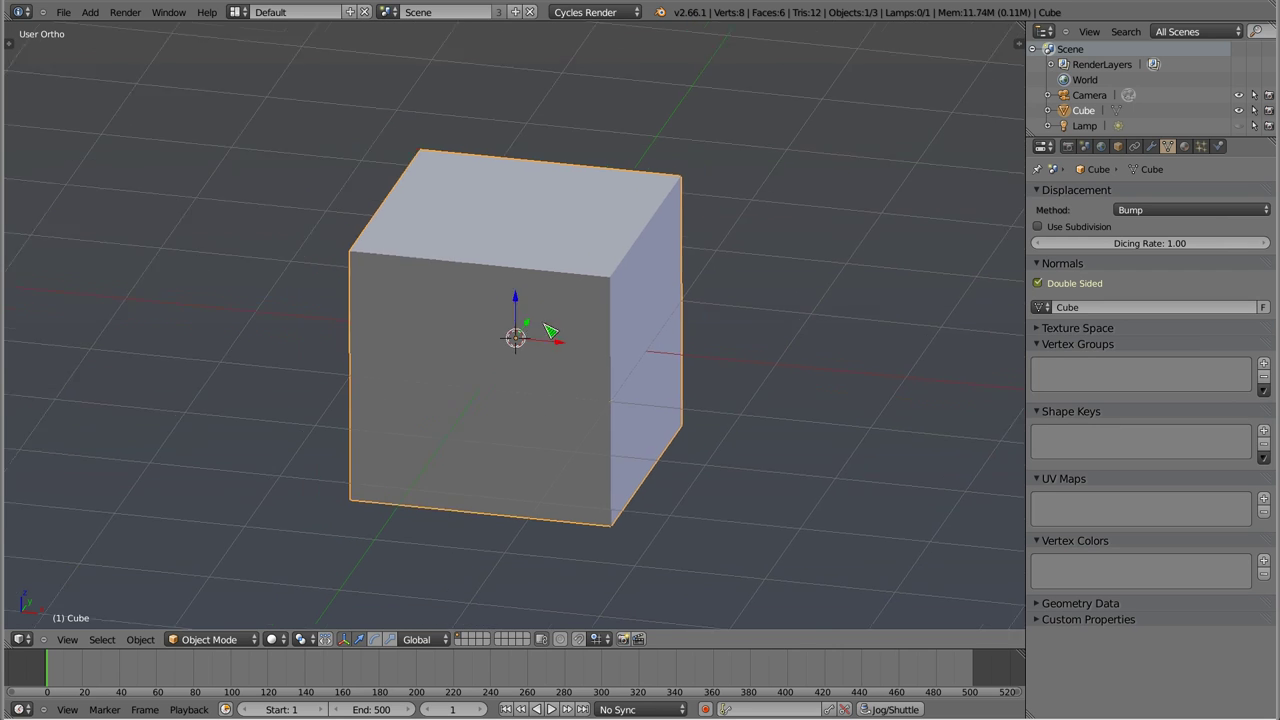
Step: In Edit Mode, select the two top-right vertices forming the cube's top-right edge
{"action": "key", "text": "Tab"}
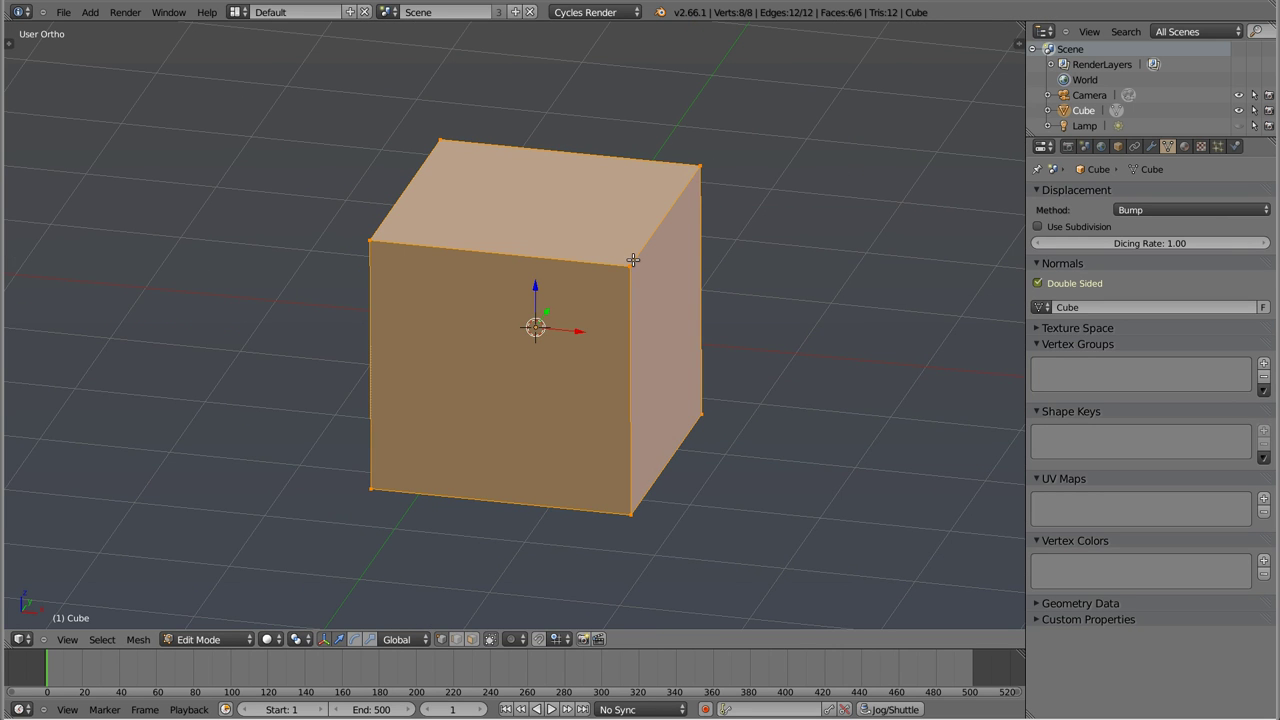
{"action": "right_click", "coordinate": [630, 272]}
{"action": "right_click", "coordinate": [701, 171], "text": "shift"}
{"action": "middle_click_drag", "start_coordinate": [663, 277], "coordinate": [619, 309], "text": "shift"}
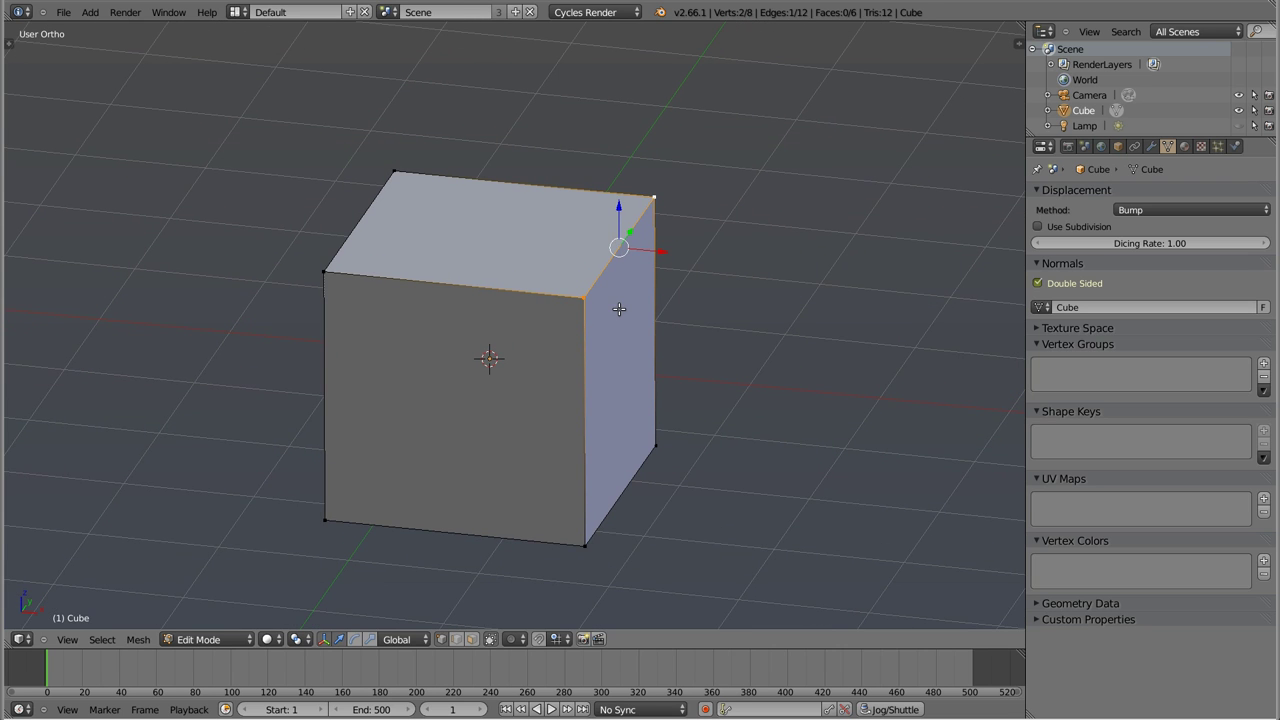
Step: Bevel the top-right edge into a rounded 13-segment curve at offset 1.022763
{"action": "key", "text": "ctrl+b"}
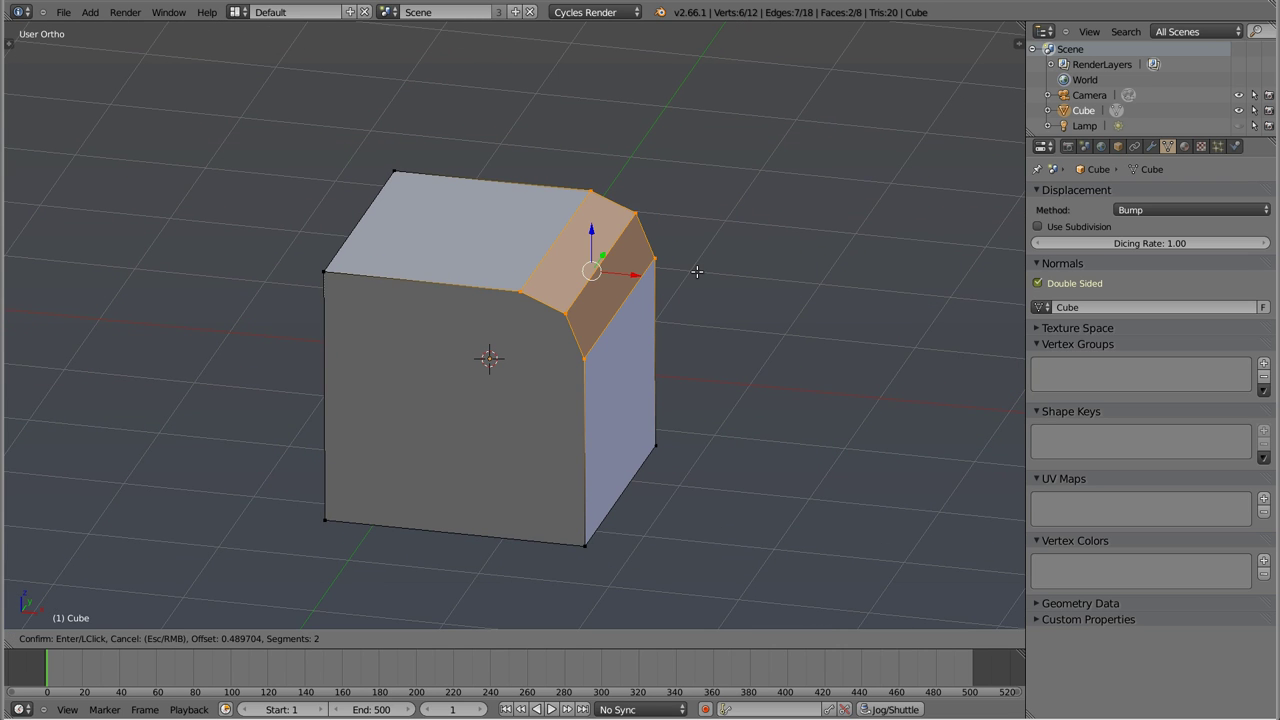
{"action": "key", "text": "0"}
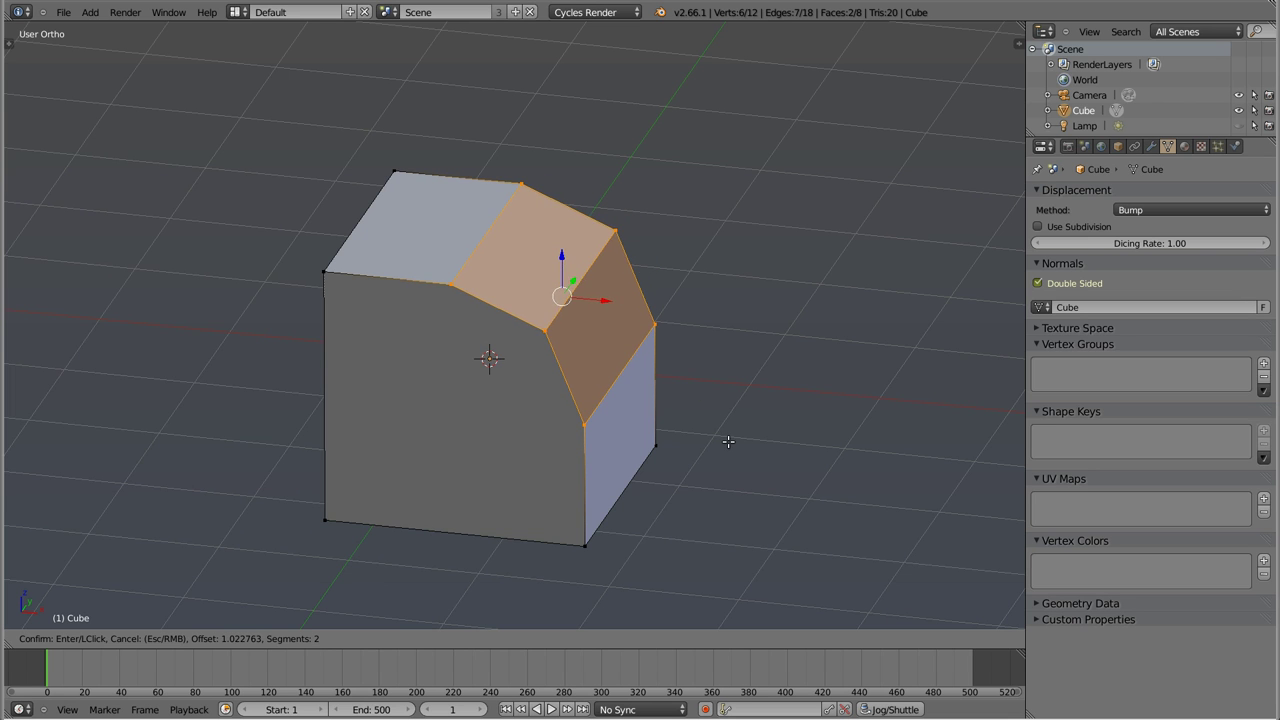
{"action": "scroll", "coordinate": [728, 441], "scroll_direction": "up", "scroll_amount": 1}
{"action": "scroll", "coordinate": [728, 441], "scroll_direction": "up", "scroll_amount": 1}
{"action": "scroll", "coordinate": [728, 441], "scroll_direction": "up", "scroll_amount": 1}
{"action": "scroll", "coordinate": [728, 441], "scroll_direction": "up", "scroll_amount": 2}
{"action": "scroll", "coordinate": [728, 441], "scroll_direction": "up", "scroll_amount": 1}
{"action": "scroll", "coordinate": [728, 441], "scroll_direction": "up", "scroll_amount": 1}
{"action": "scroll", "coordinate": [728, 441], "scroll_direction": "up", "scroll_amount": 1}
{"action": "scroll", "coordinate": [728, 441], "scroll_direction": "up", "scroll_amount": 1}
{"action": "scroll", "coordinate": [728, 441], "scroll_direction": "up", "scroll_amount": 1}
{"action": "scroll", "coordinate": [728, 441], "scroll_direction": "up", "scroll_amount": 1}
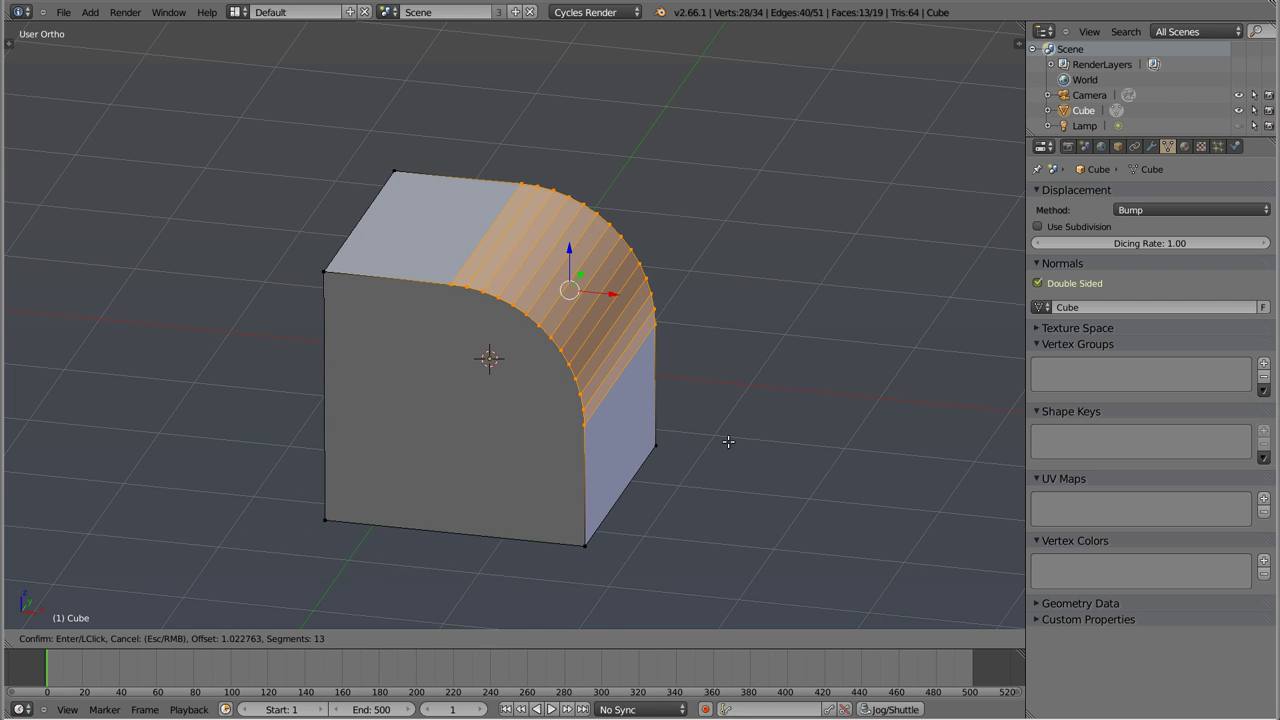
{"action": "left_click", "coordinate": [728, 441]}
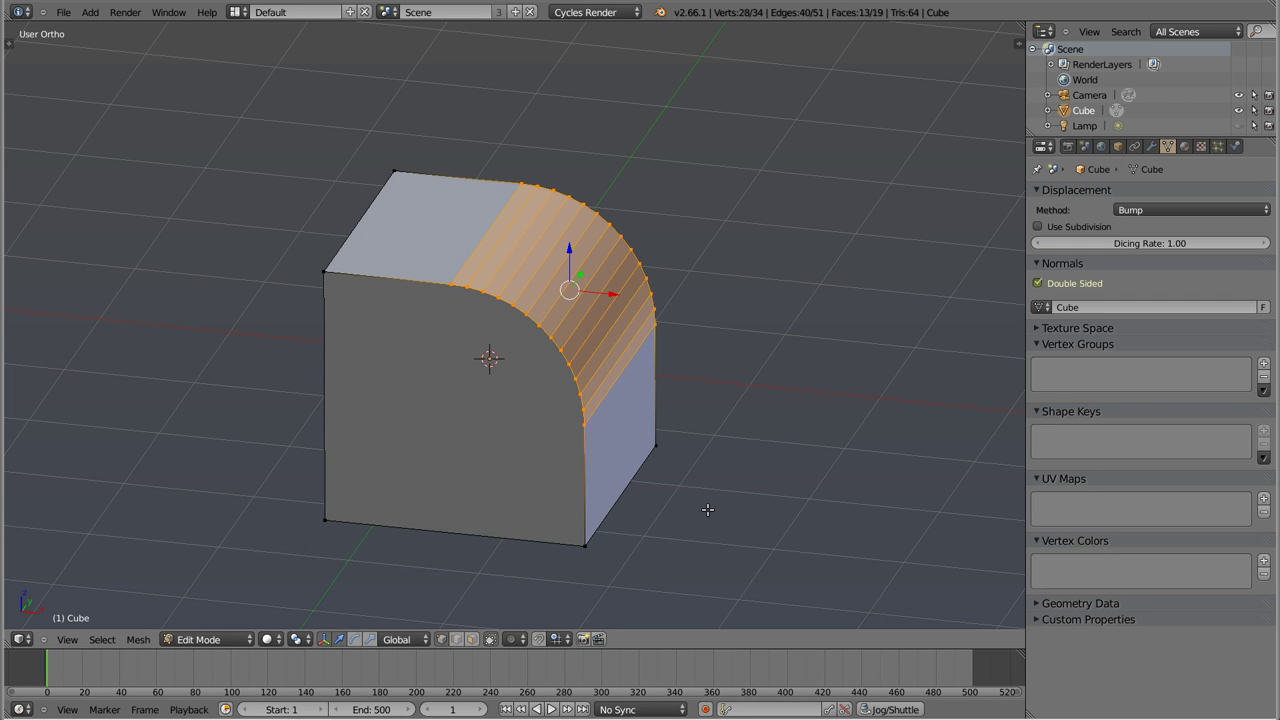
{"action": "mouse_move", "coordinate": [612, 353]}
{"action": "middle_mouse_down"}
{"action": "mouse_move", "coordinate": [640, 371]}
{"action": "mouse_move", "coordinate": [610, 330]}
{"action": "mouse_move", "coordinate": [598, 395]}
{"action": "mouse_move", "coordinate": [576, 291]}
{"action": "middle_mouse_up"}
Step: Select the front face's top and right border vertices, excluding bottom-left, and begin a bevel
{"action": "key", "text": "a"}
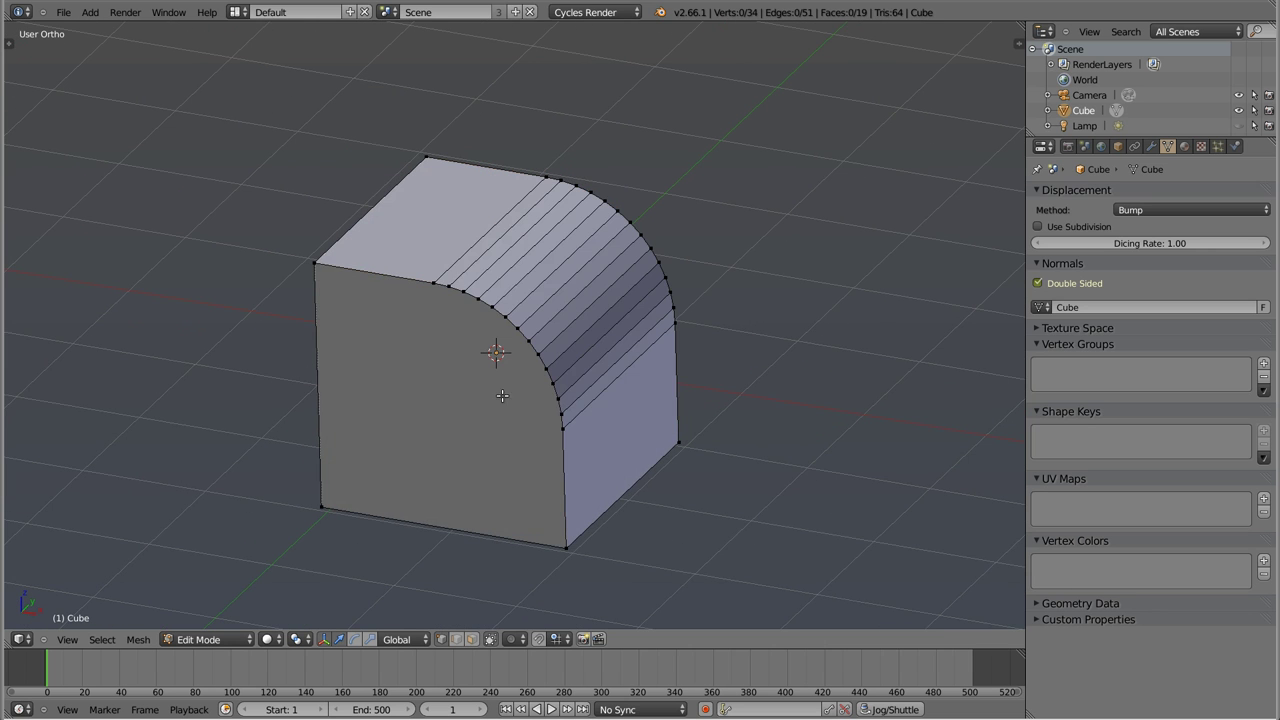
{"action": "right_click", "coordinate": [391, 275]}
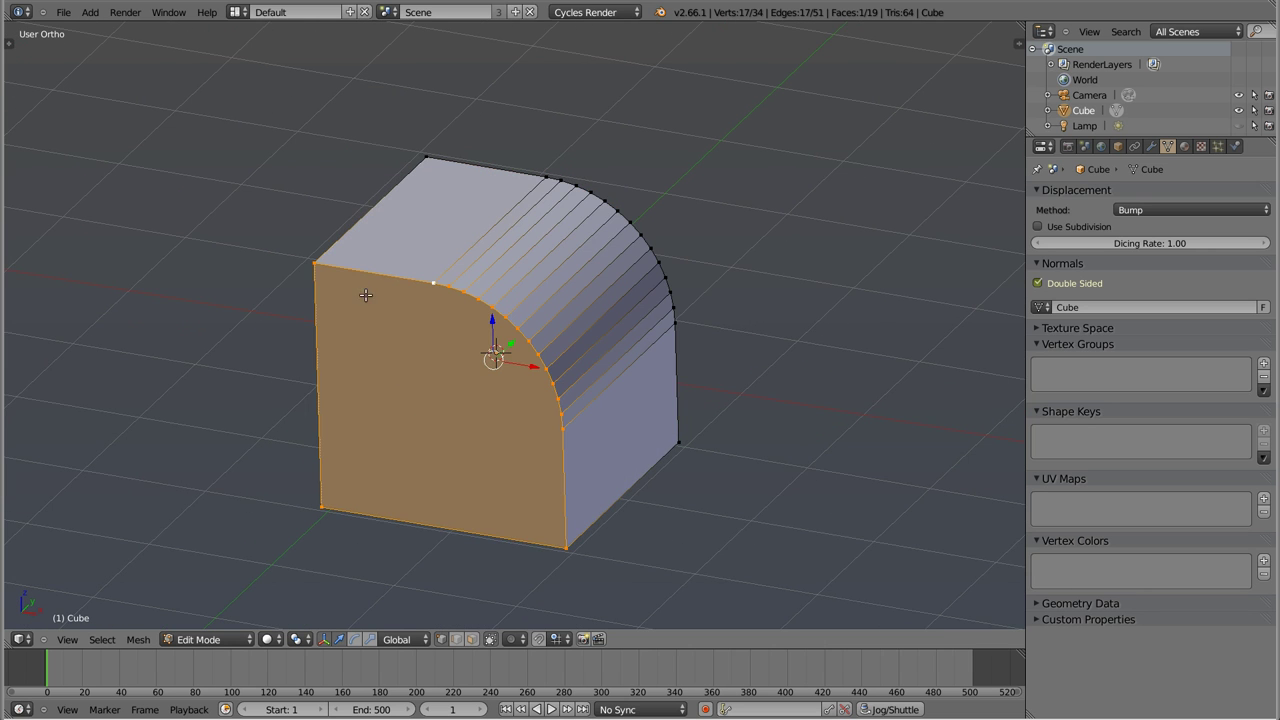
{"action": "key", "text": "ctrl+Tab"}
{"action": "right_click", "coordinate": [318, 501], "text": "shift"}
{"action": "middle_click_drag", "start_coordinate": [394, 357], "coordinate": [436, 378]}
{"action": "key", "text": "z"}
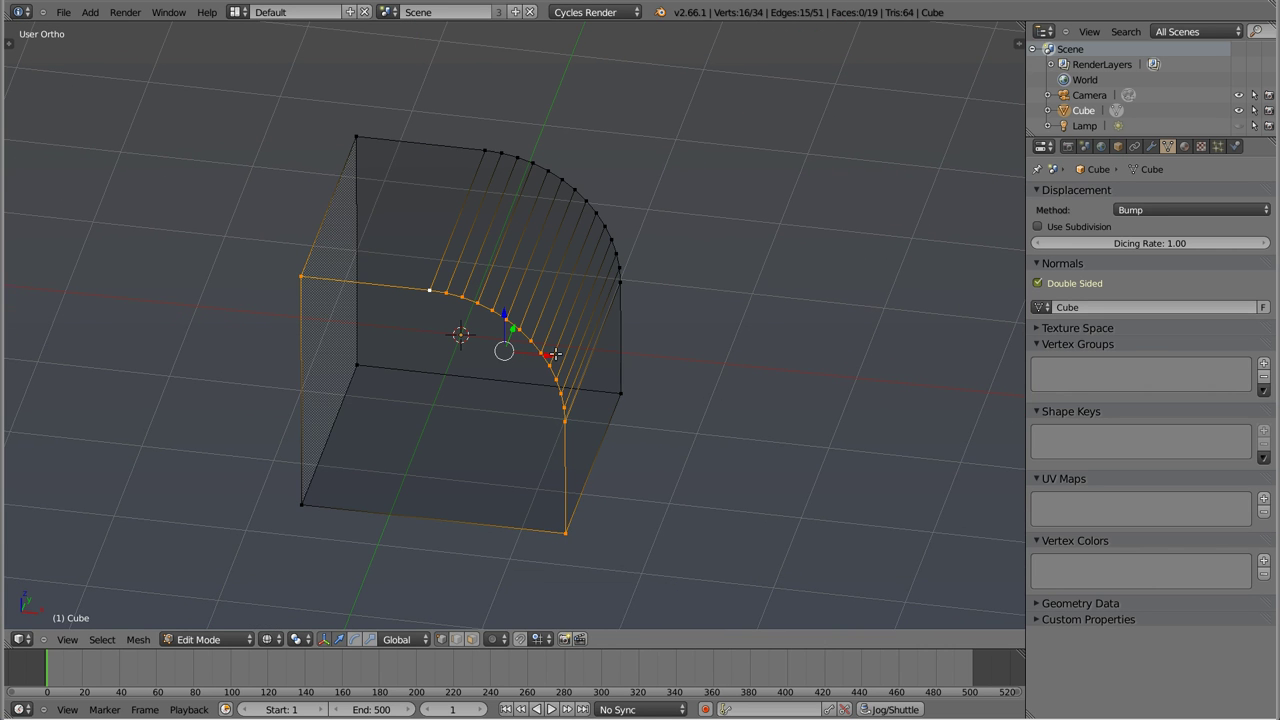
{"action": "key", "text": "z"}
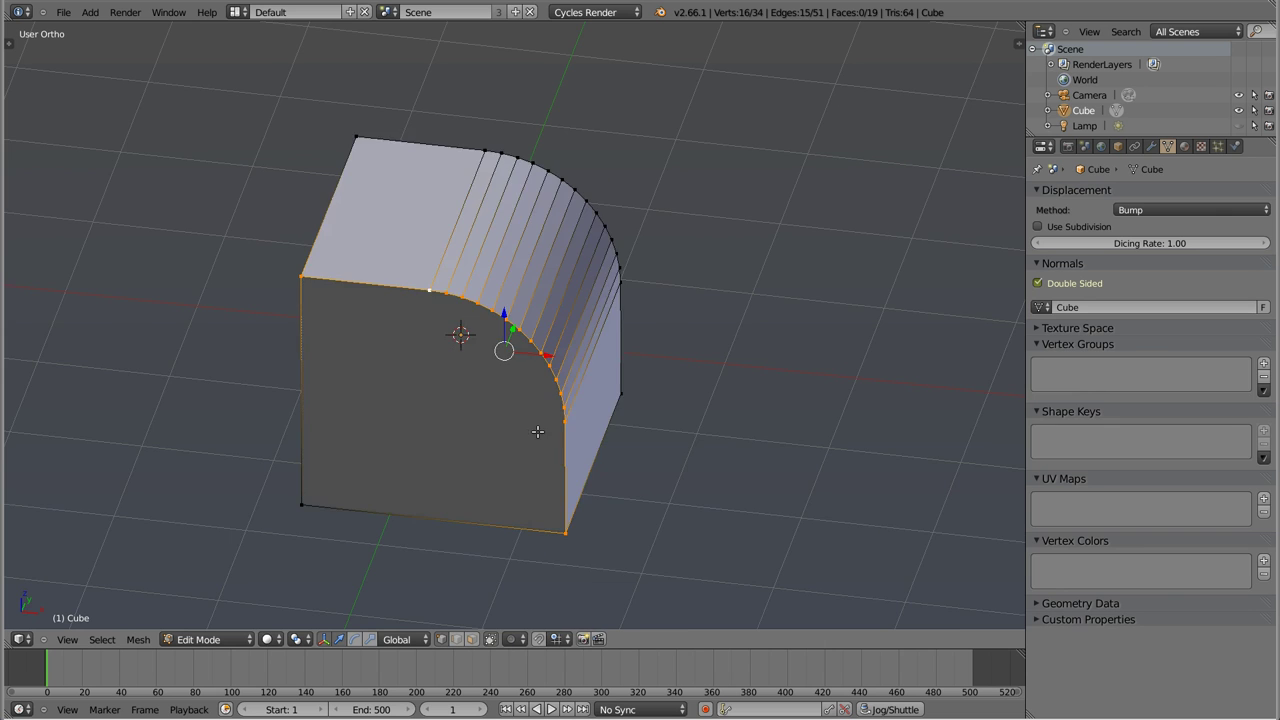
{"action": "middle_click_drag", "start_coordinate": [538, 432], "coordinate": [440, 417]}
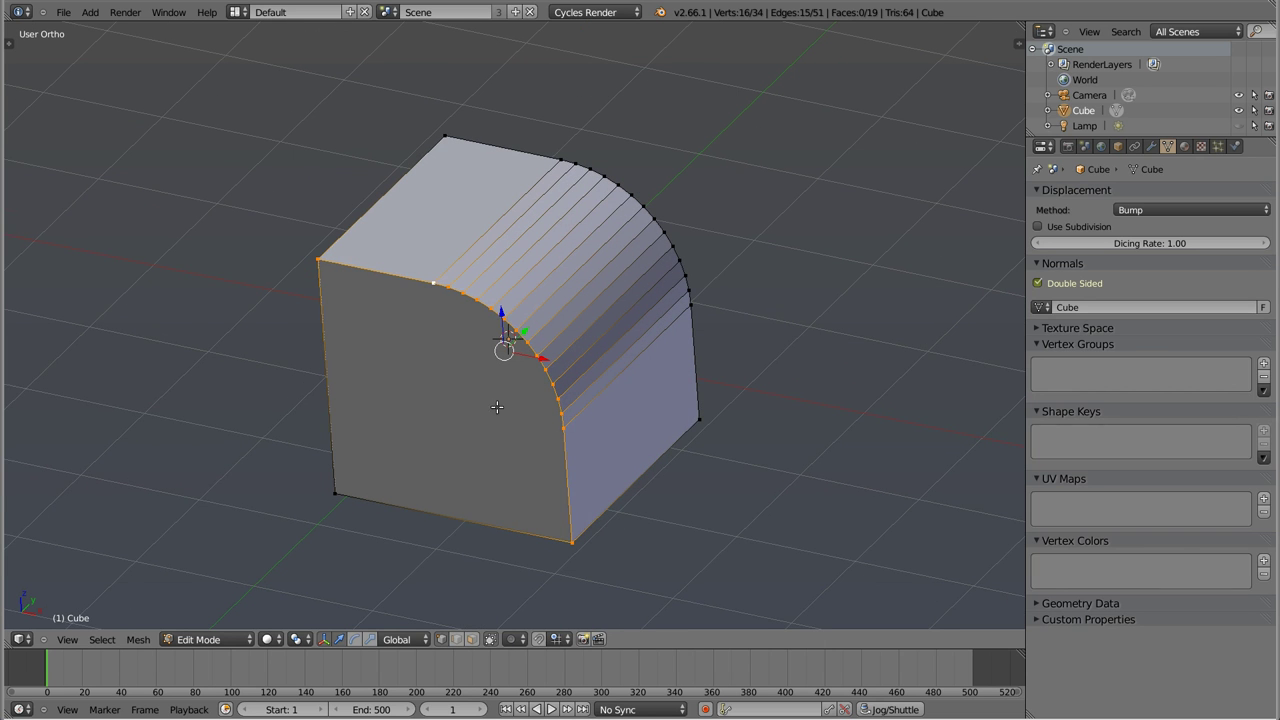
{"action": "key", "text": "ctrl+b"}
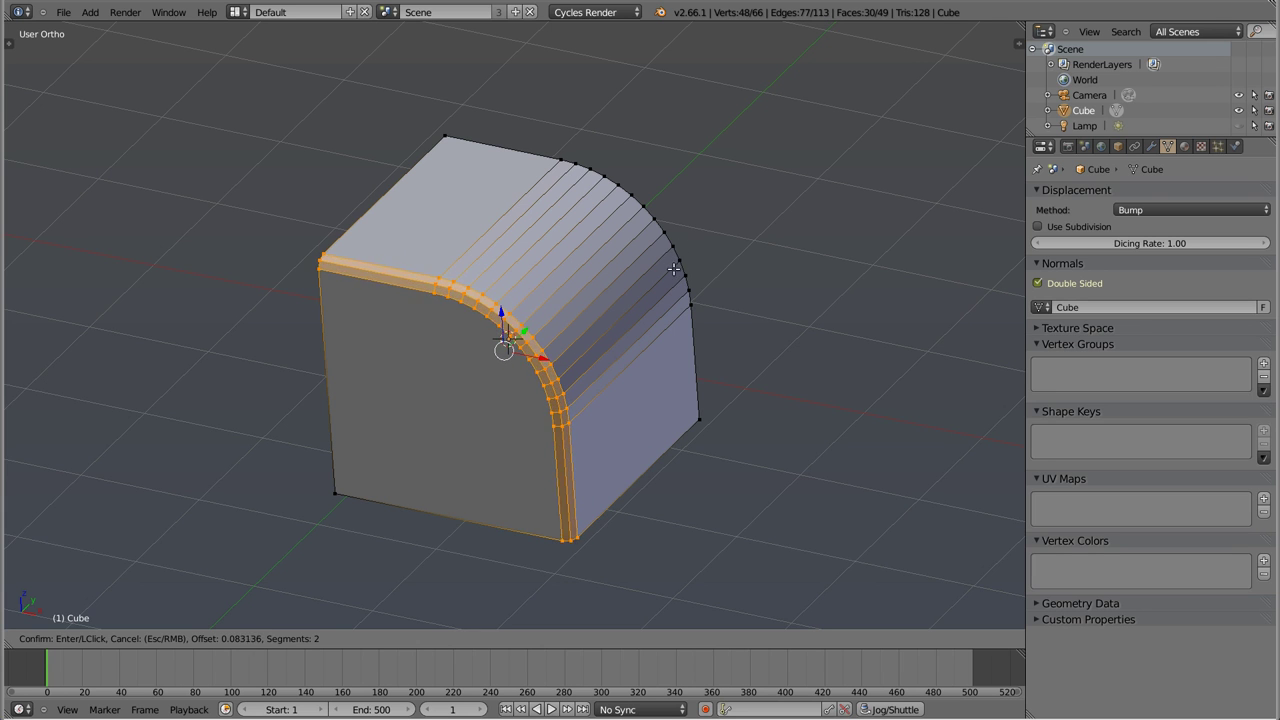
Step: Raise the front-border bevel to nine segments and confirm it
{"action": "scroll", "coordinate": [678, 225], "scroll_direction": "down", "scroll_amount": 1}
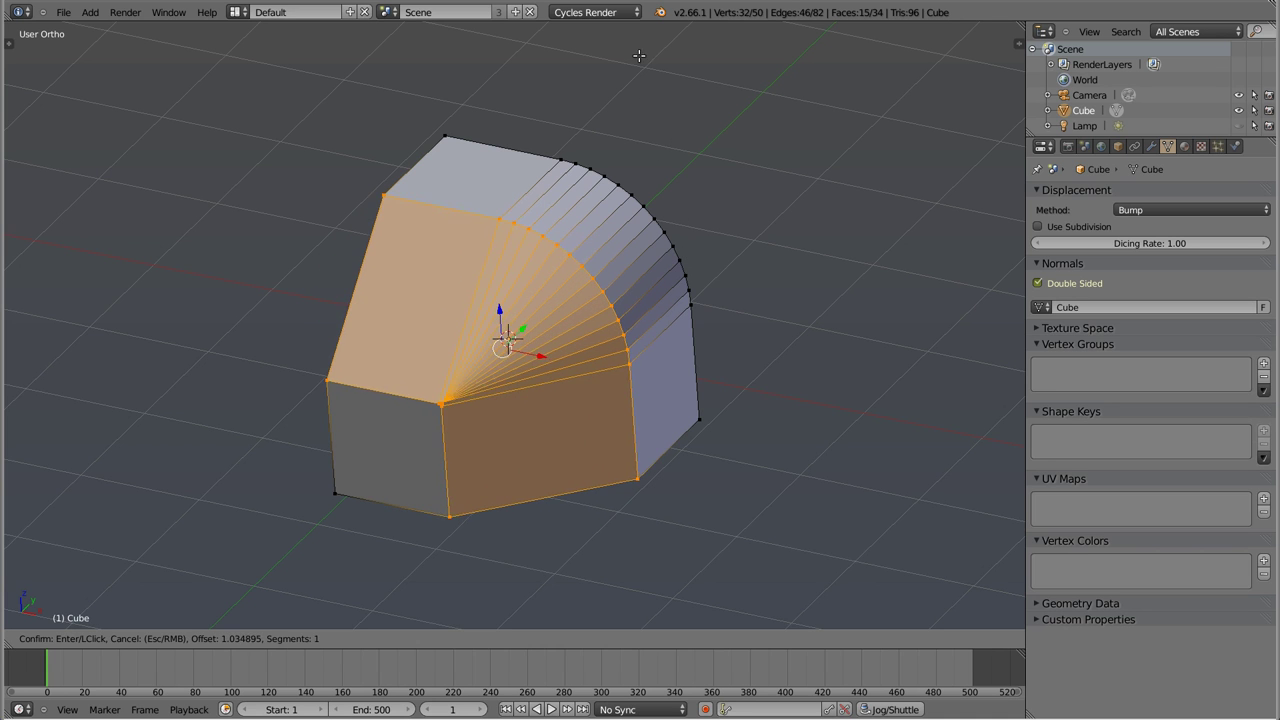
{"action": "scroll", "coordinate": [629, 125], "scroll_direction": "up", "scroll_amount": 1}
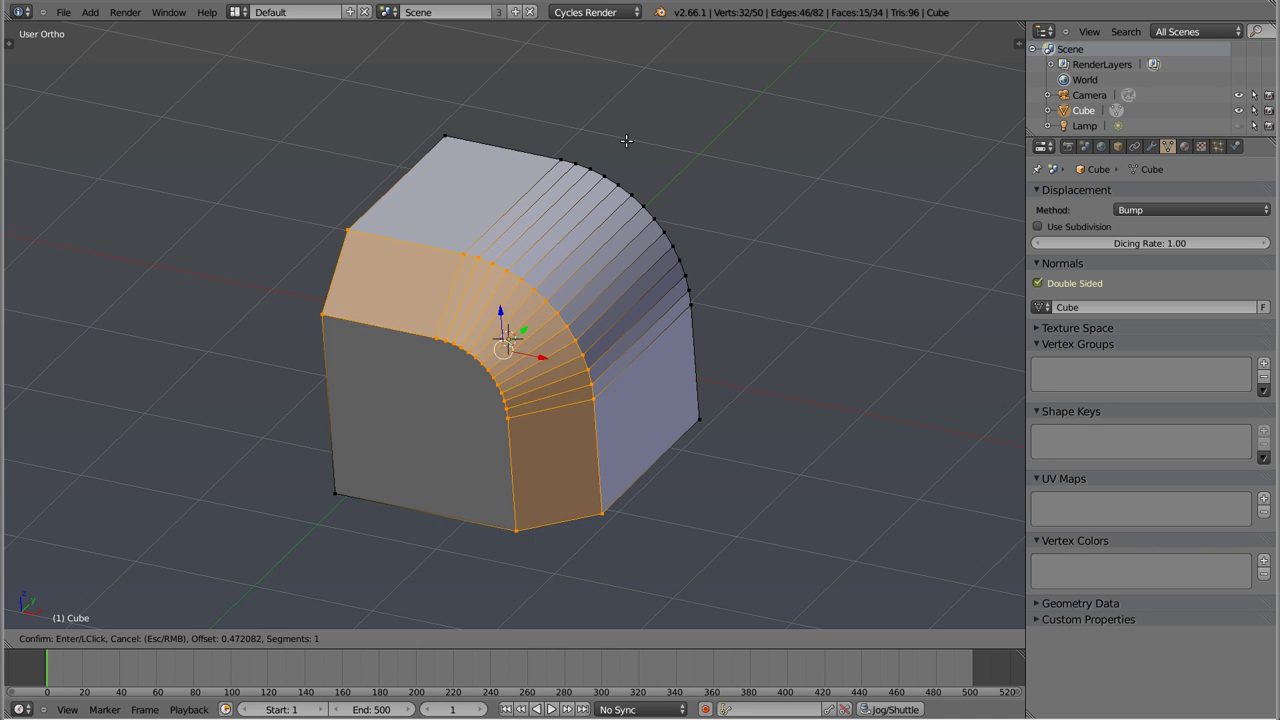
{"action": "scroll", "coordinate": [627, 133], "scroll_direction": "up", "scroll_amount": 1}
{"action": "scroll", "coordinate": [626, 141], "scroll_direction": "up", "scroll_amount": 2}
{"action": "scroll", "coordinate": [626, 140], "scroll_direction": "up", "scroll_amount": 2}
{"action": "scroll", "coordinate": [626, 139], "scroll_direction": "up", "scroll_amount": 1}
{"action": "scroll", "coordinate": [626, 138], "scroll_direction": "up", "scroll_amount": 1}
{"action": "left_click", "coordinate": [617, 131]}
{"action": "mouse_move", "coordinate": [606, 246]}
{"action": "middle_mouse_down"}
{"action": "mouse_move", "coordinate": [386, 86]}
{"action": "mouse_move", "coordinate": [561, 381]}
{"action": "mouse_move", "coordinate": [350, 456]}
{"action": "mouse_move", "coordinate": [437, 529]}
{"action": "mouse_move", "coordinate": [428, 477]}
{"action": "middle_mouse_up"}
Step: Back in Edit Mode, select the two bottom vertices of the cube's right face
{"action": "key", "text": "Tab"}
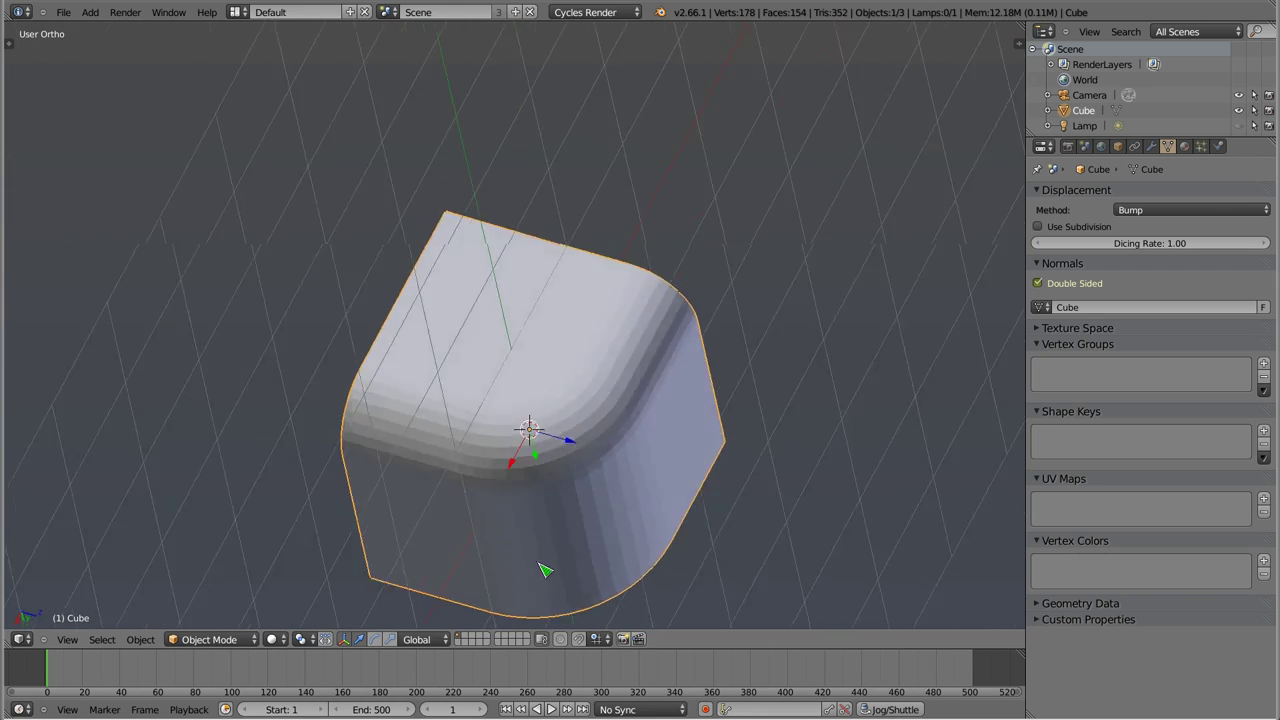
{"action": "middle_click_drag", "start_coordinate": [486, 532], "coordinate": [516, 436], "text": "shift"}
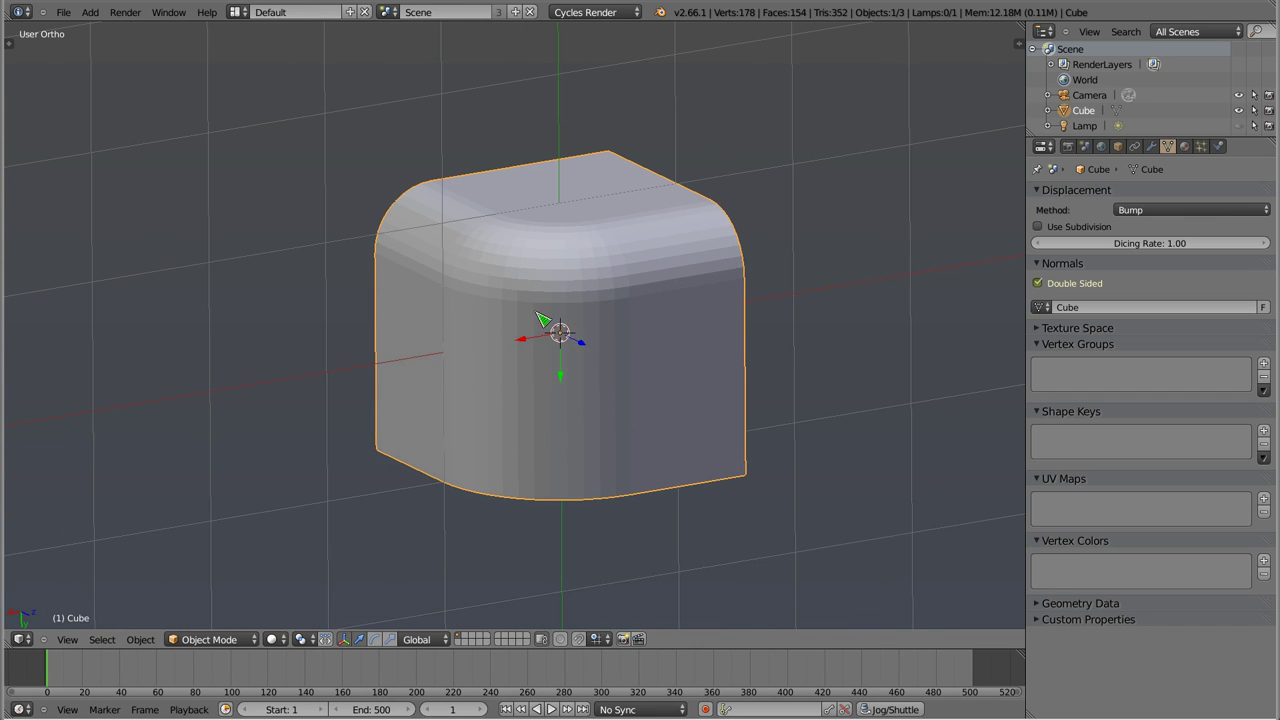
{"action": "key", "text": "Tab"}
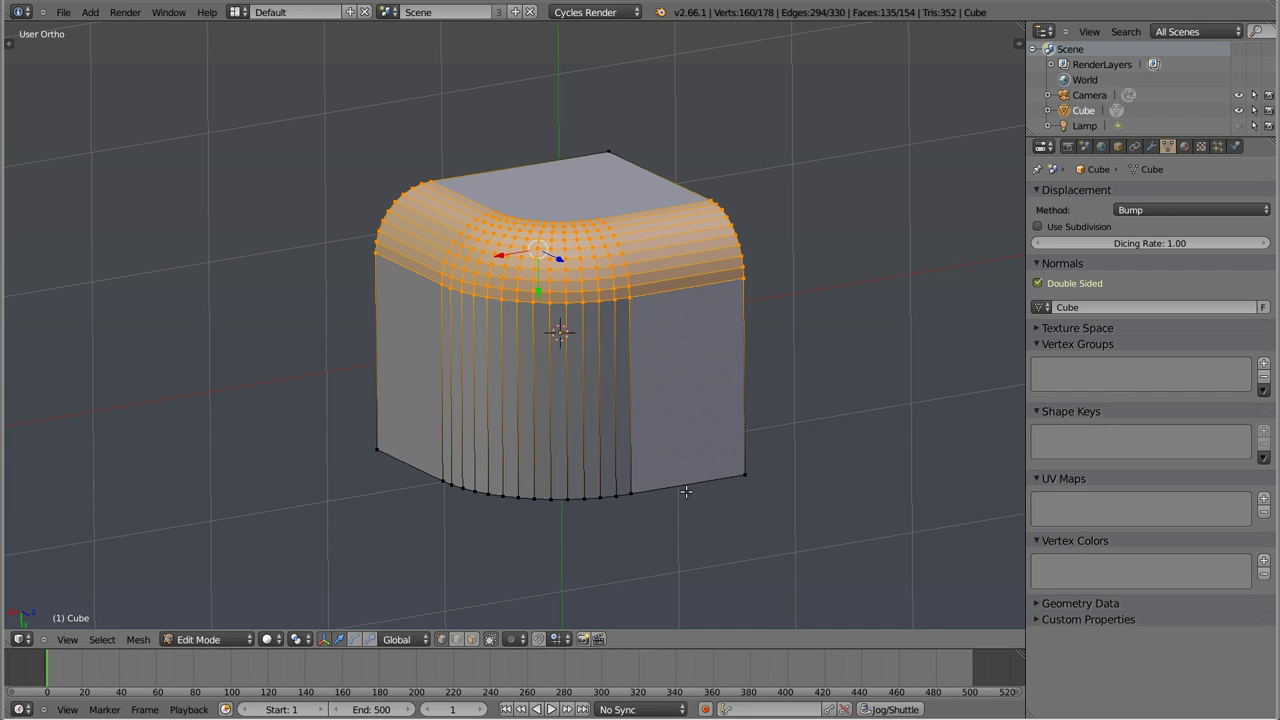
{"action": "right_click", "coordinate": [742, 476]}
{"action": "right_click", "coordinate": [628, 497], "text": "shift"}
{"action": "key", "text": "w"}
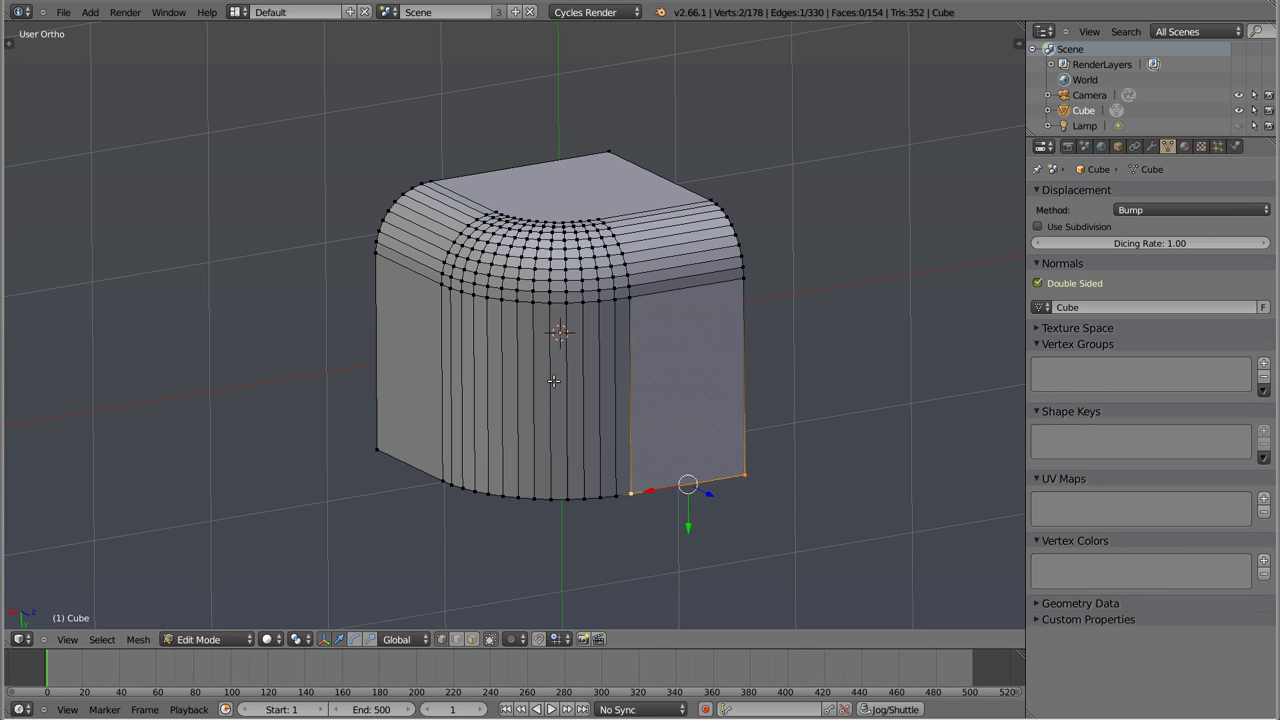
Step: Give the top corner vertex a 9-segment vertex bevel at offset 1.337842
{"action": "middle_click_drag", "start_coordinate": [482, 259], "coordinate": [486, 450]}
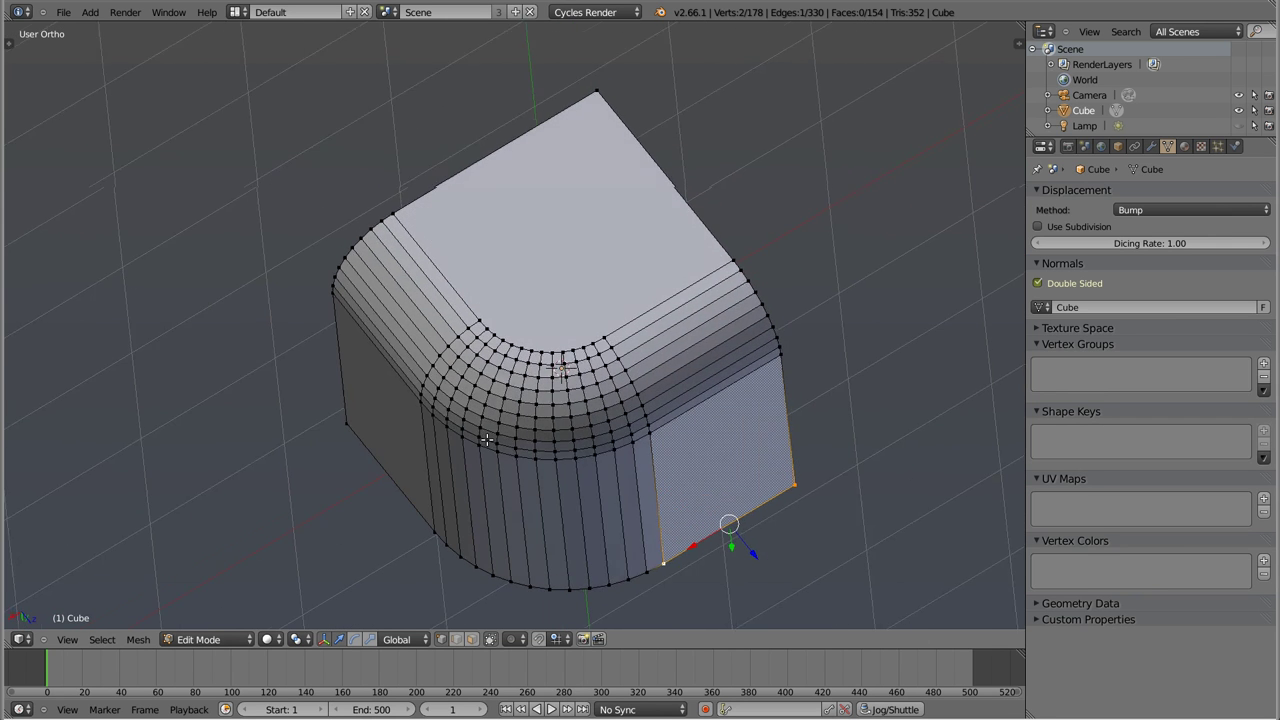
{"action": "right_click", "coordinate": [593, 98]}
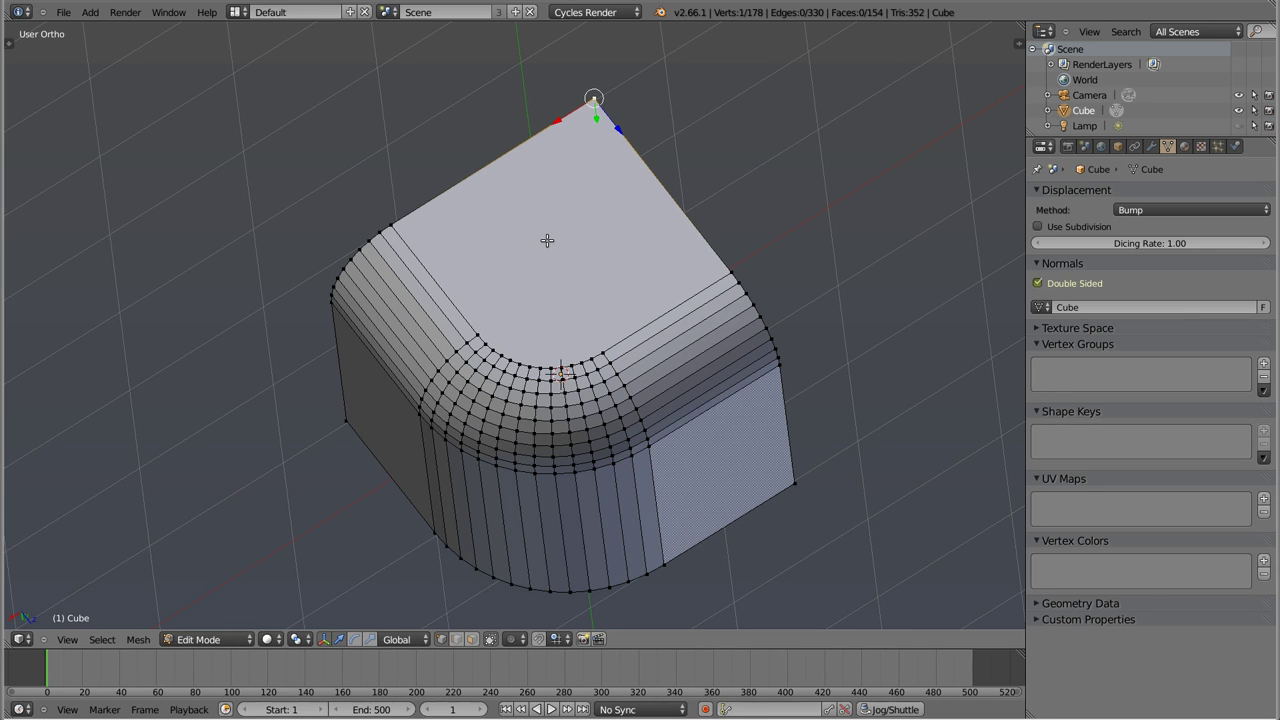
{"action": "key", "text": "ctrl+shift+b"}
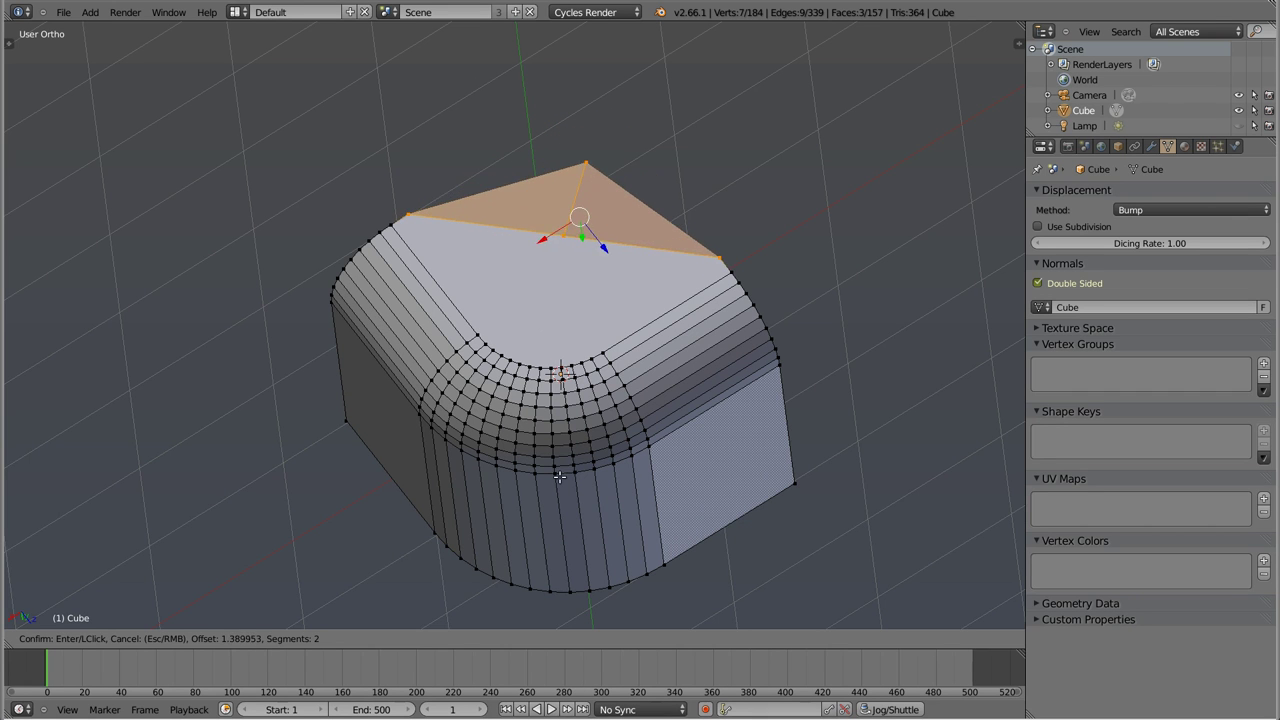
{"action": "scroll", "coordinate": [585, 418], "scroll_direction": "up", "scroll_amount": 3}
{"action": "scroll", "coordinate": [585, 418], "scroll_direction": "up", "scroll_amount": 3}
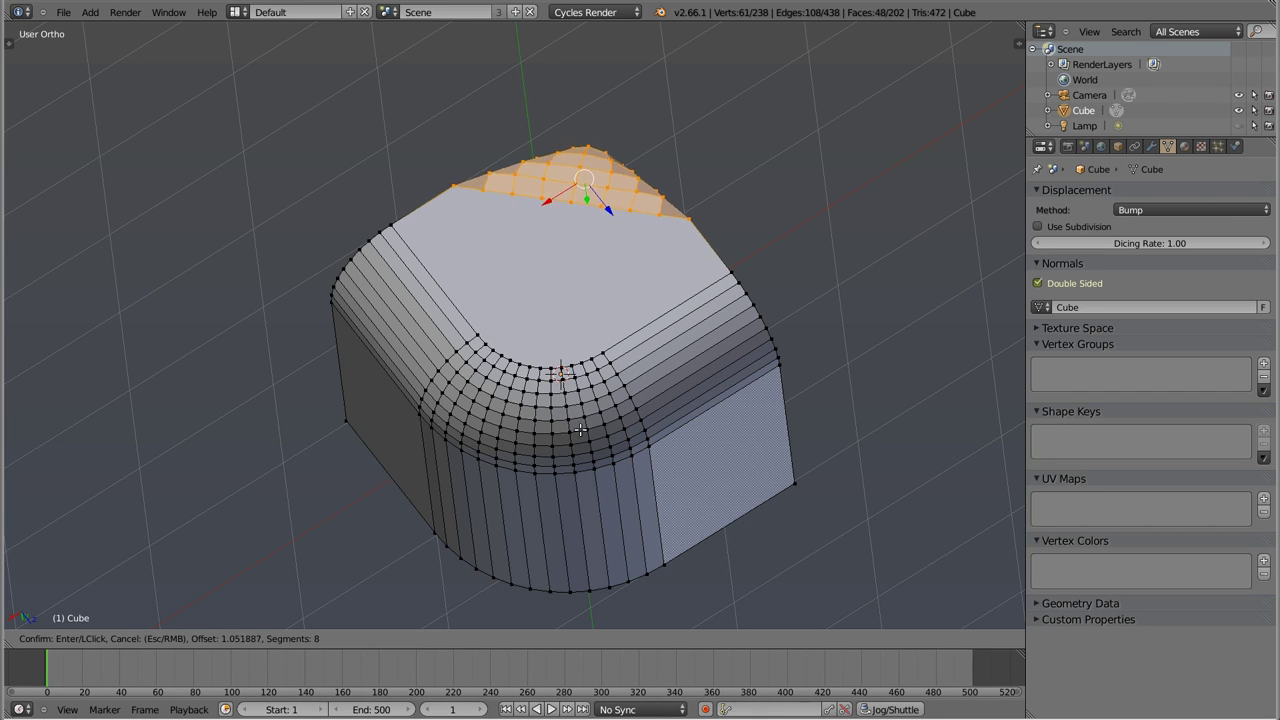
{"action": "scroll", "coordinate": [575, 467], "scroll_direction": "down", "scroll_amount": 1}
{"action": "scroll", "coordinate": [575, 467], "scroll_direction": "down", "scroll_amount": 1}
{"action": "scroll", "coordinate": [575, 467], "scroll_direction": "down", "scroll_amount": 1}
{"action": "scroll", "coordinate": [575, 467], "scroll_direction": "down", "scroll_amount": 1}
{"action": "scroll", "coordinate": [575, 467], "scroll_direction": "down", "scroll_amount": 3}
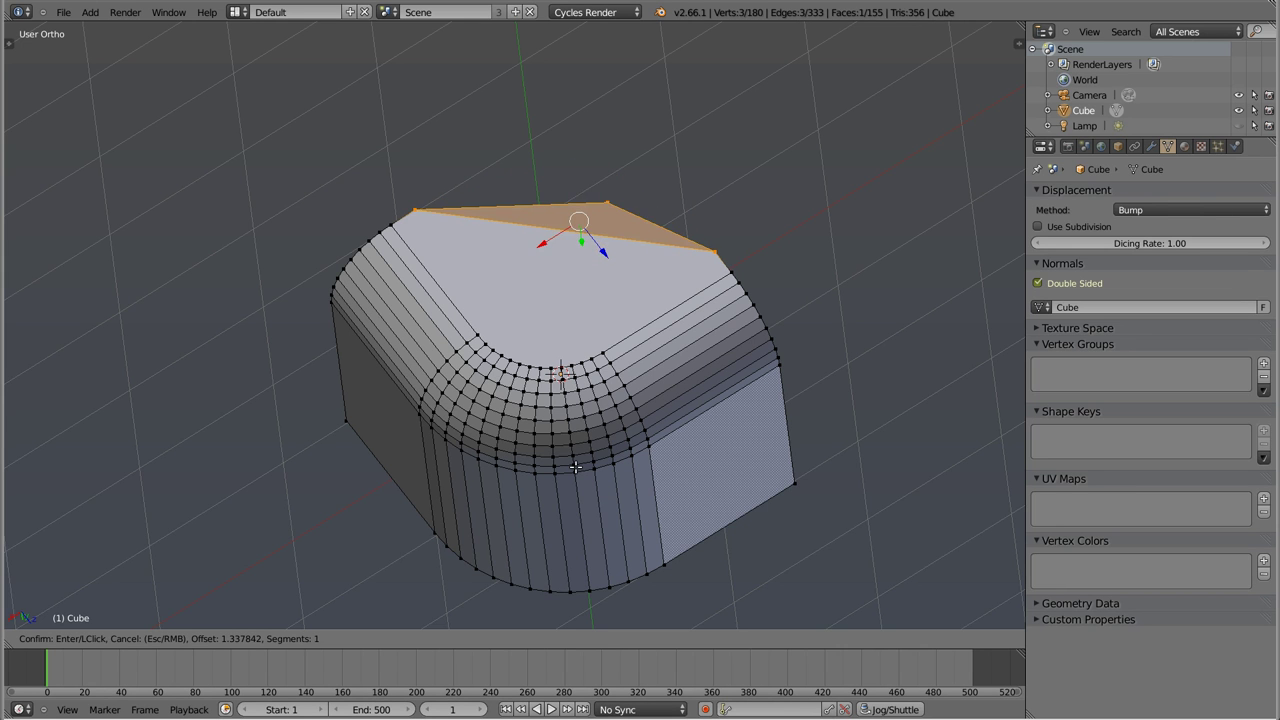
{"action": "scroll", "coordinate": [575, 467], "scroll_direction": "up", "scroll_amount": 2}
{"action": "scroll", "coordinate": [575, 467], "scroll_direction": "up", "scroll_amount": 2}
{"action": "scroll", "coordinate": [575, 467], "scroll_direction": "up", "scroll_amount": 1}
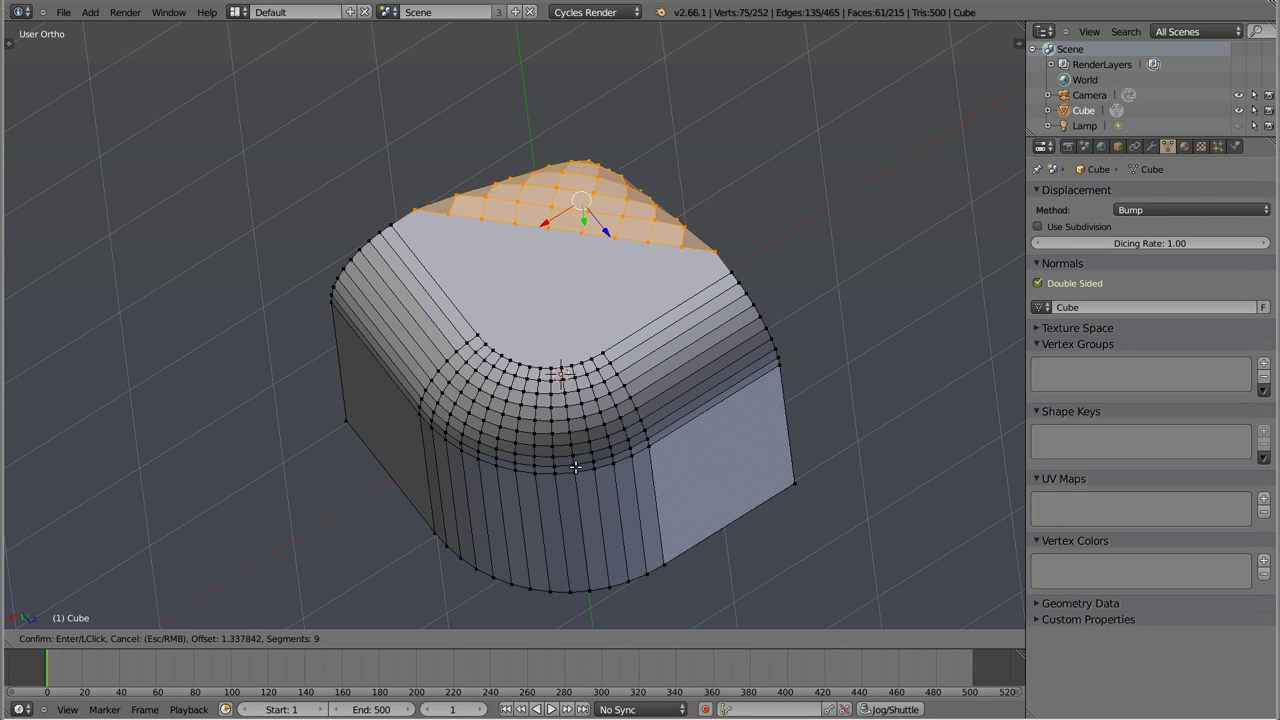
{"action": "left_click", "coordinate": [575, 467]}
{"action": "mouse_move", "coordinate": [599, 217]}
{"action": "middle_mouse_down"}
{"action": "mouse_move", "coordinate": [563, 363]}
{"action": "mouse_move", "coordinate": [594, 266]}
{"action": "mouse_move", "coordinate": [443, 431]}
{"action": "mouse_move", "coordinate": [557, 464]}
{"action": "mouse_move", "coordinate": [525, 236]}
{"action": "mouse_move", "coordinate": [551, 394]}
{"action": "mouse_move", "coordinate": [763, 431]}
{"action": "mouse_move", "coordinate": [544, 422]}
{"action": "mouse_move", "coordinate": [512, 184]}
{"action": "middle_mouse_up"}
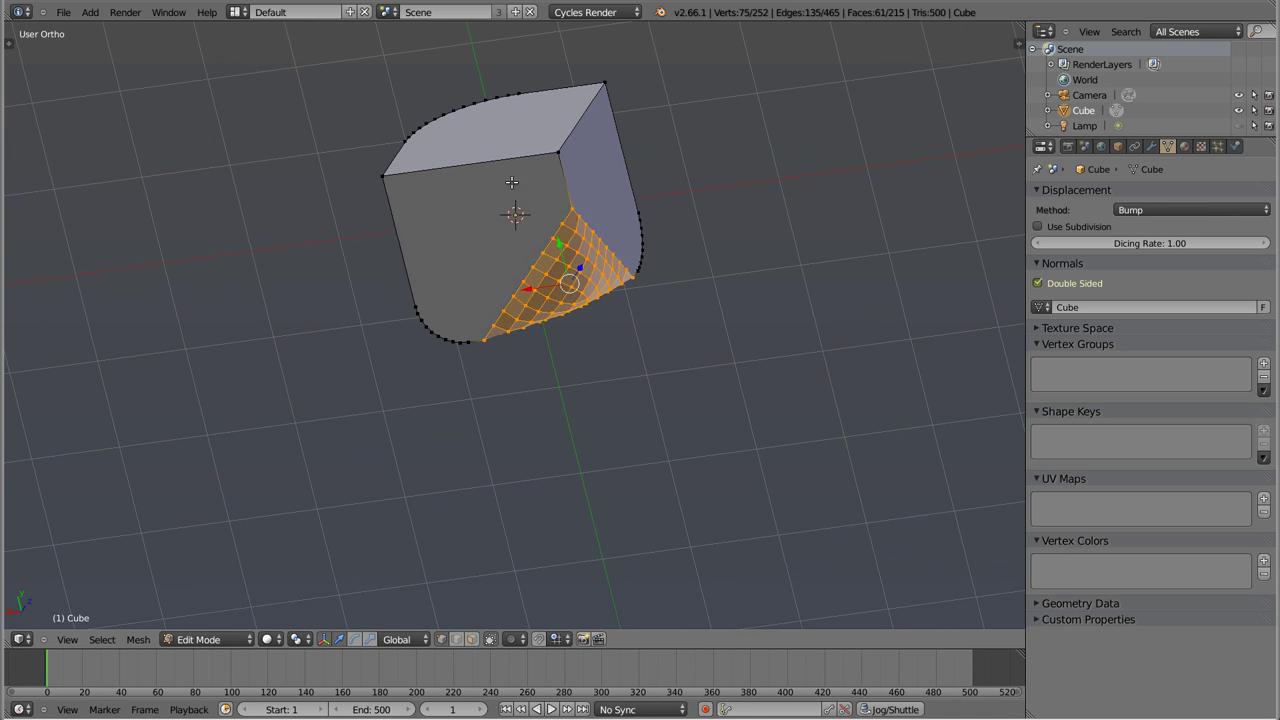
Step: Select the sharp three-face corner vertex and start a vertex-only Bevel from the Ctrl+V menu
{"action": "right_click", "coordinate": [538, 199]}
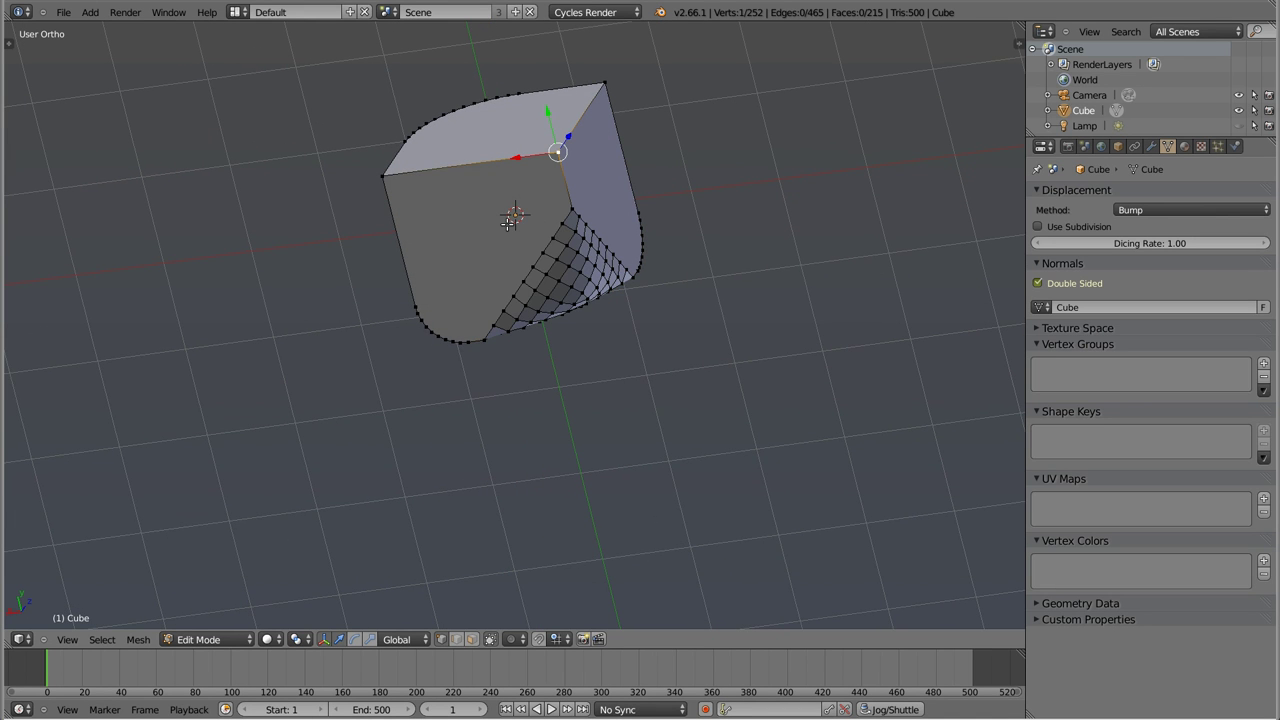
{"action": "key", "text": "w"}
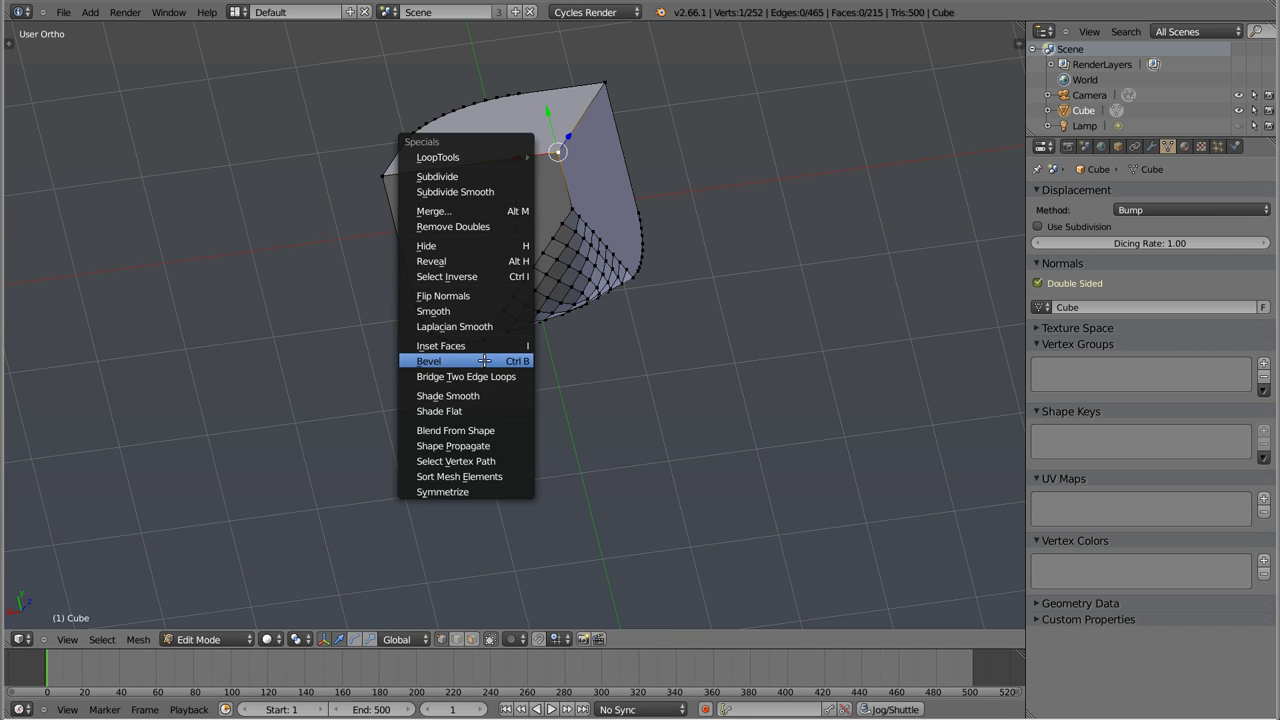
{"action": "key", "text": "ctrl+v"}
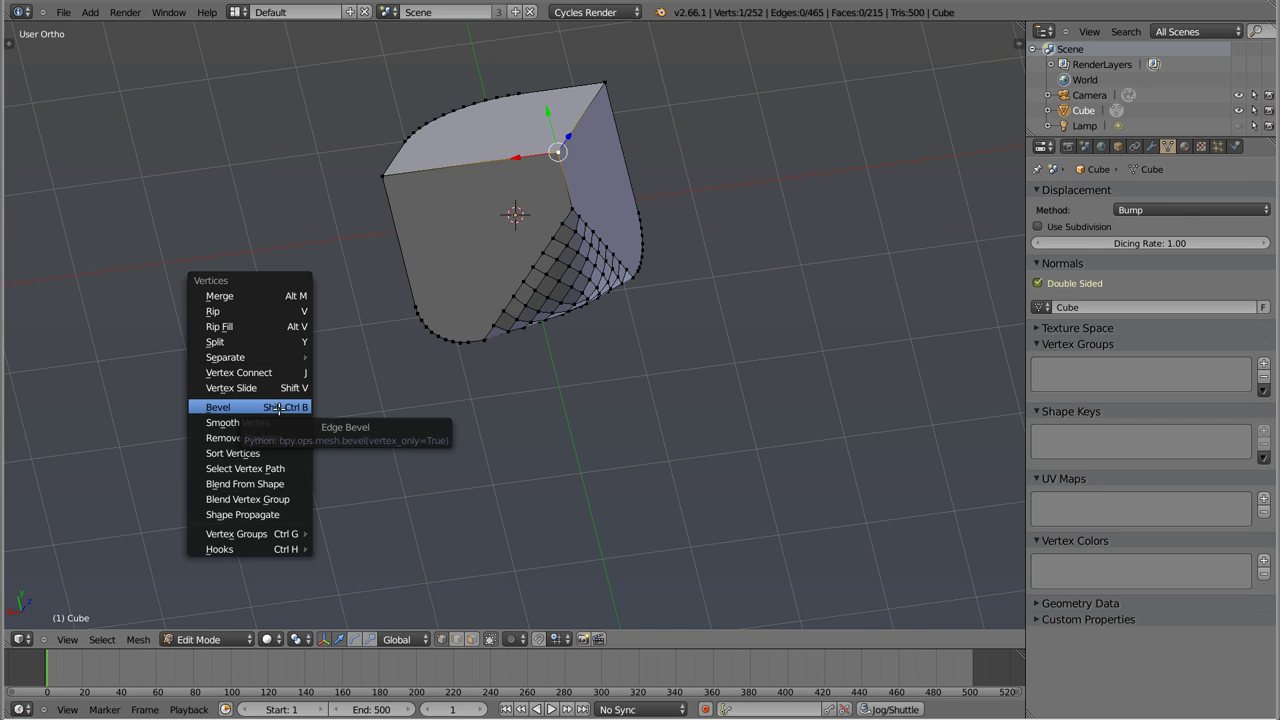
{"action": "left_click", "coordinate": [271, 407]}
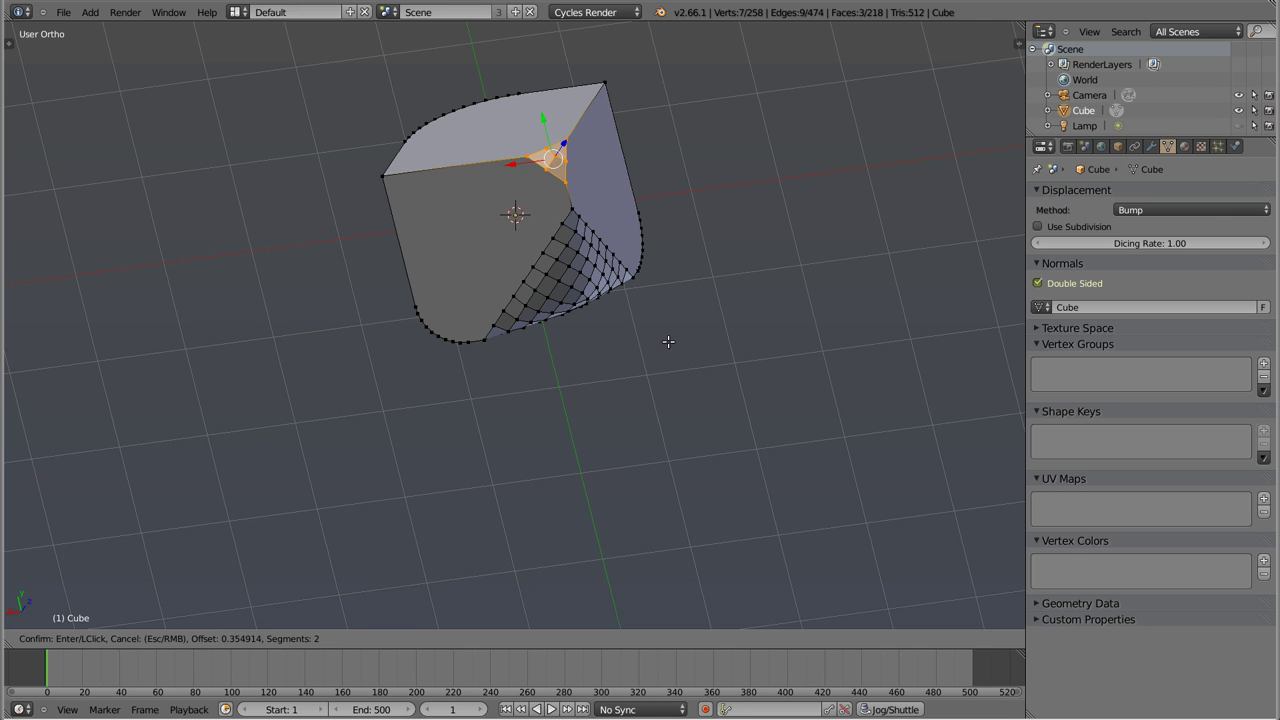
Step: Confirm the corner vertex bevel with a zero offset
{"action": "key", "text": "0"}
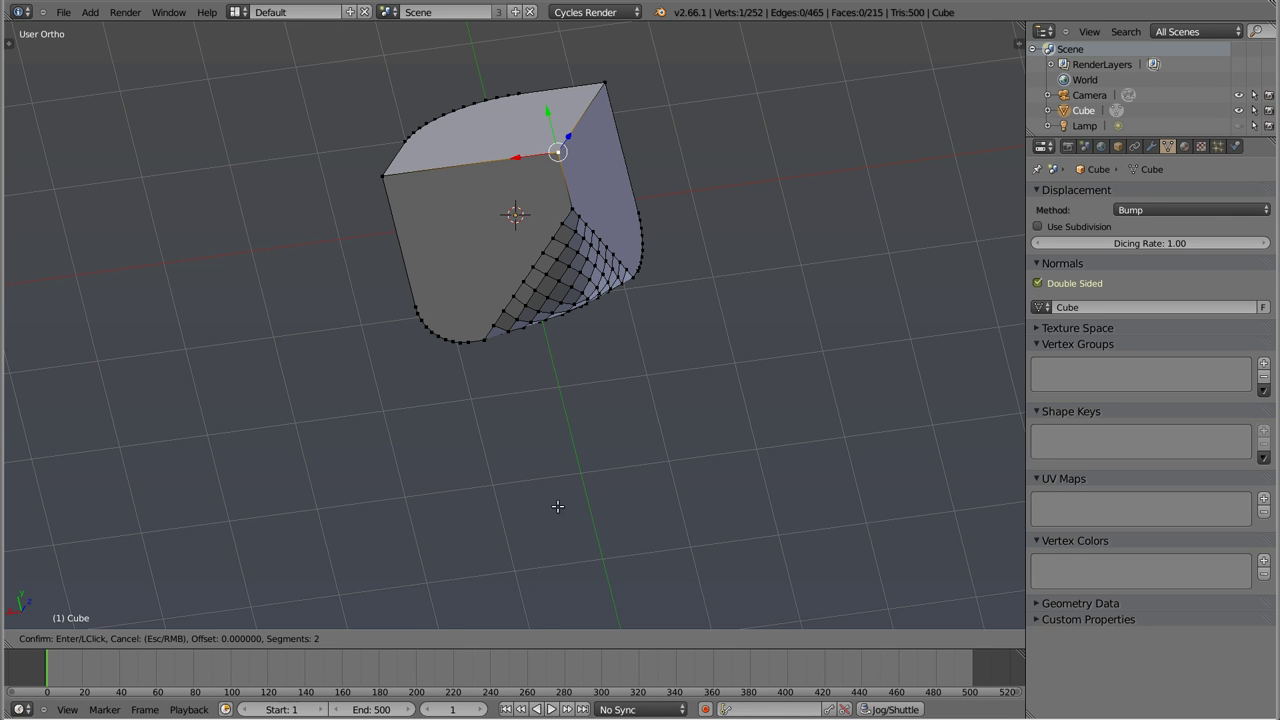
{"action": "left_click", "coordinate": [557, 506]}
{"action": "scroll", "coordinate": [566, 103], "scroll_direction": "up", "scroll_amount": 4}
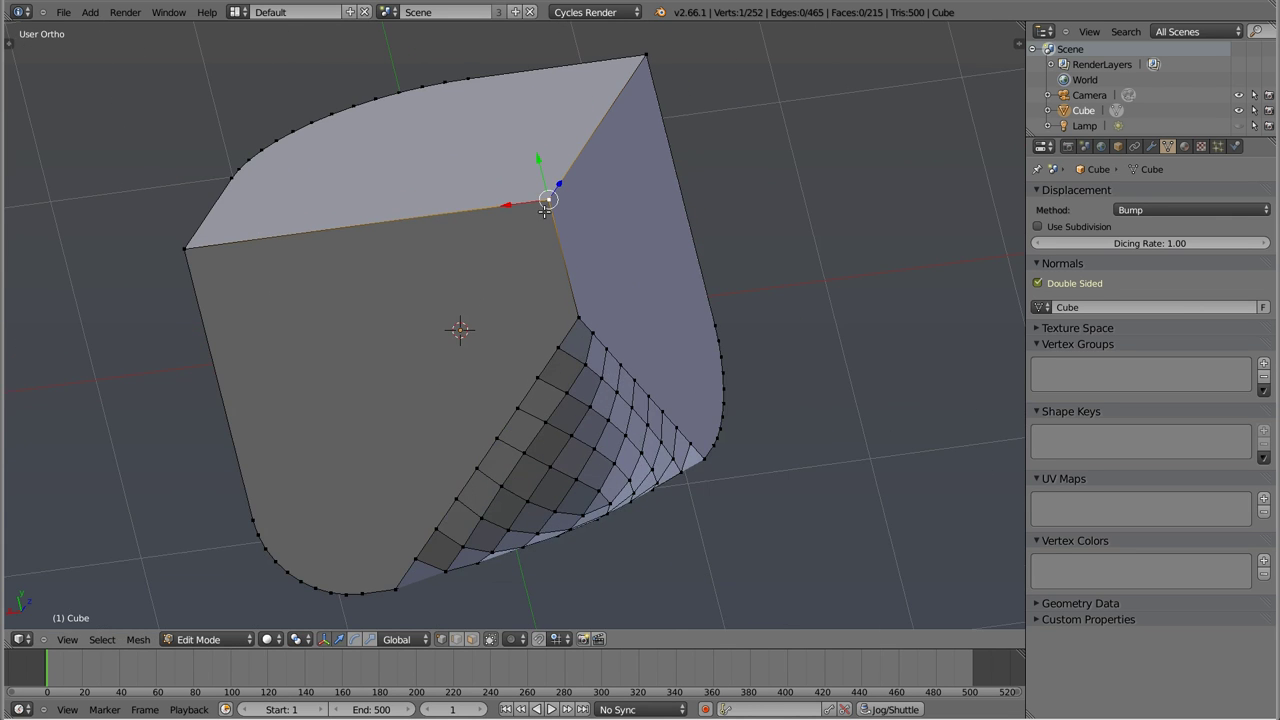
{"action": "scroll", "coordinate": [544, 210], "scroll_direction": "up", "scroll_amount": 3}
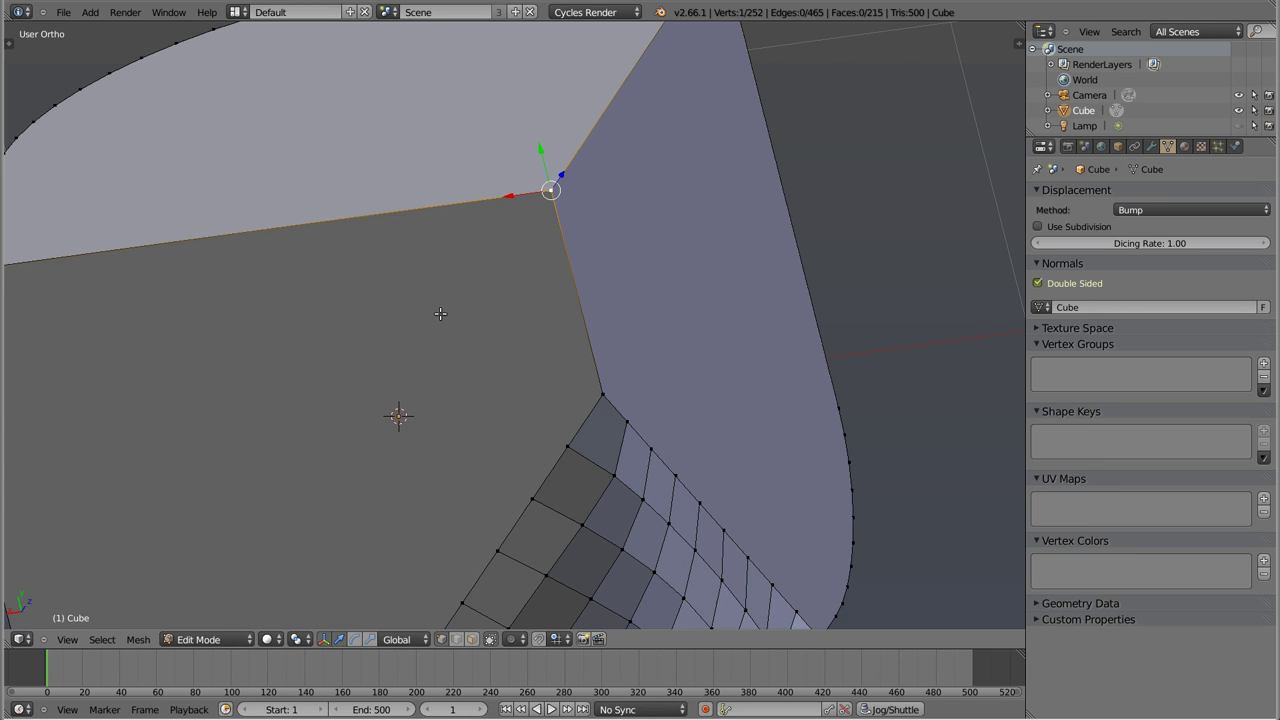
Step: In the Tool Shelf, set the corner bevel offset to 0.510 with 1 segment
{"action": "key", "text": "t"}
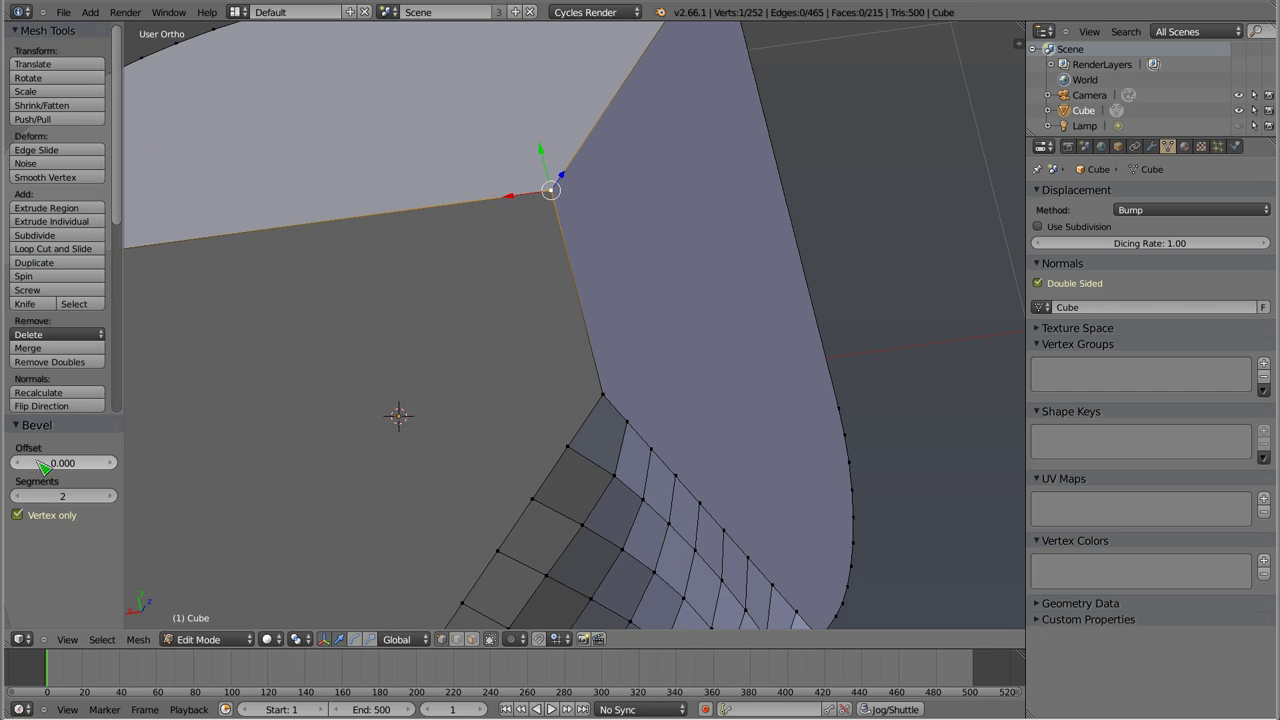
{"action": "left_click_drag", "start_coordinate": [68, 468], "coordinate": [198, 463]}
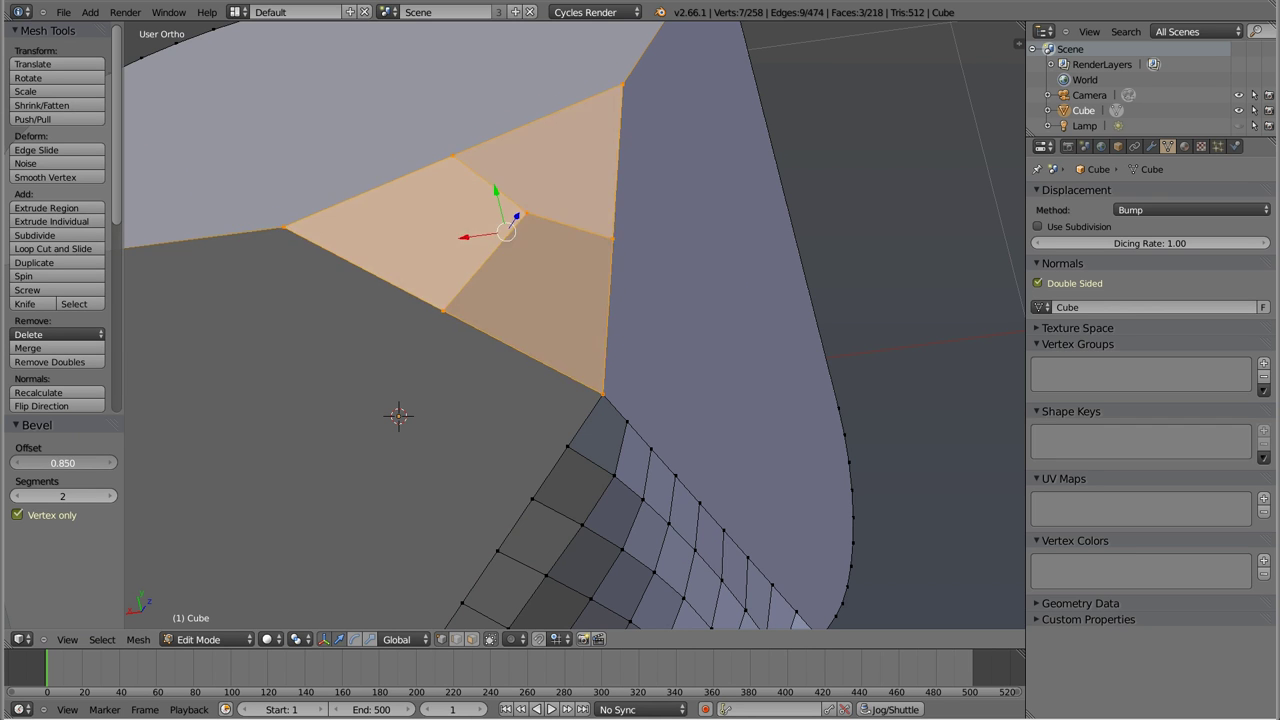
{"action": "mouse_move", "coordinate": [198, 463]}
{"action": "left_mouse_down"}
{"action": "mouse_move", "coordinate": [109, 463]}
{"action": "mouse_move", "coordinate": [138, 463]}
{"action": "left_mouse_up"}
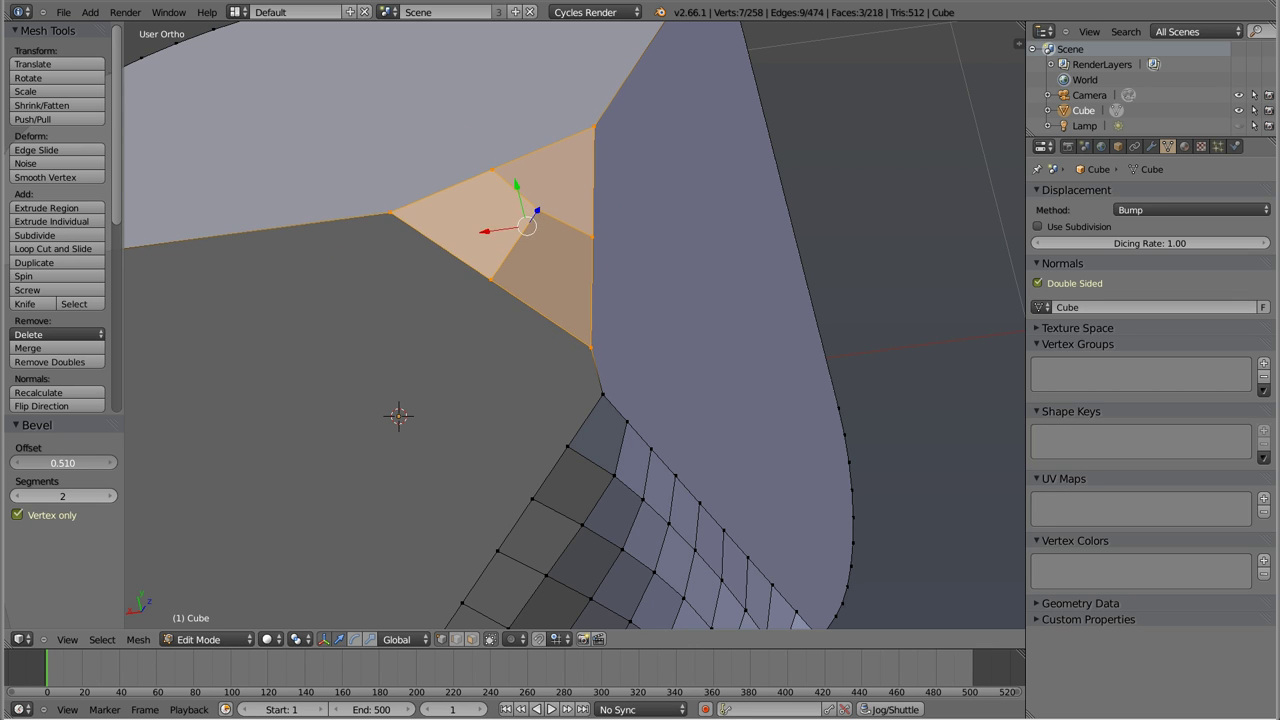
{"action": "left_click", "coordinate": [111, 495]}
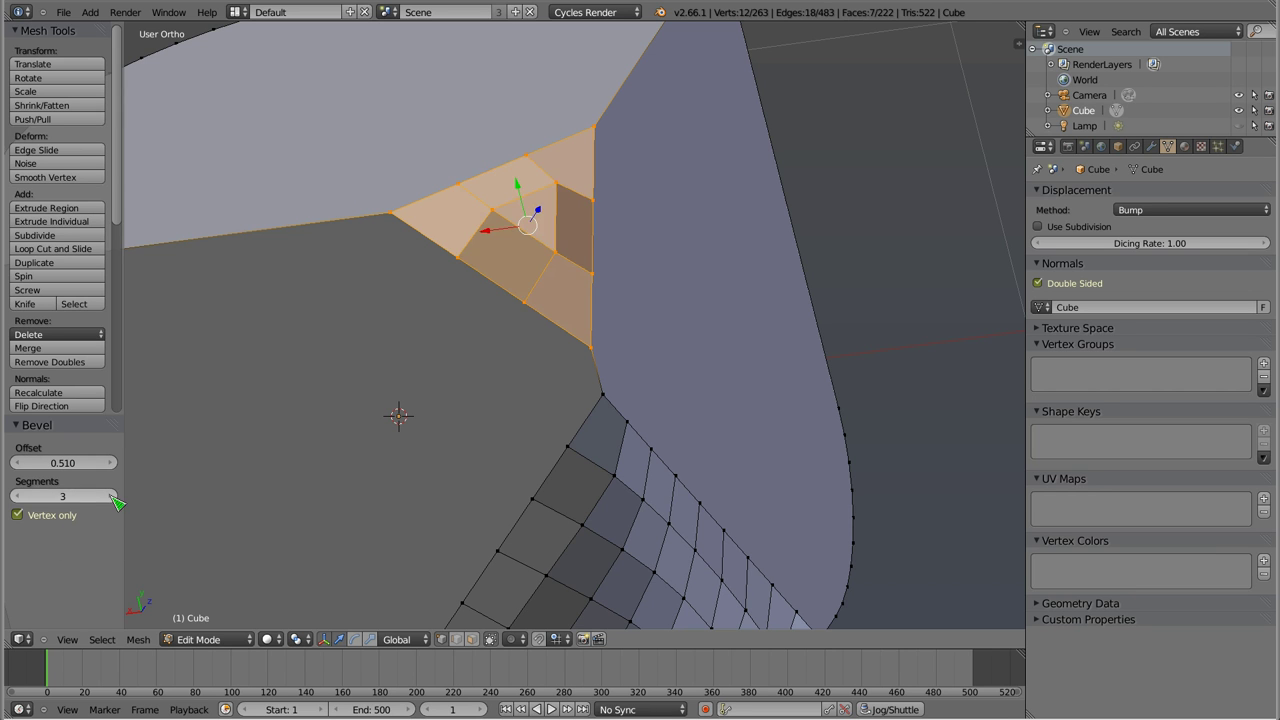
{"action": "left_click", "coordinate": [111, 496]}
{"action": "left_click", "coordinate": [111, 496]}
{"action": "left_click", "coordinate": [111, 496]}
{"action": "left_click_drag", "start_coordinate": [108, 500], "coordinate": [60, 500]}
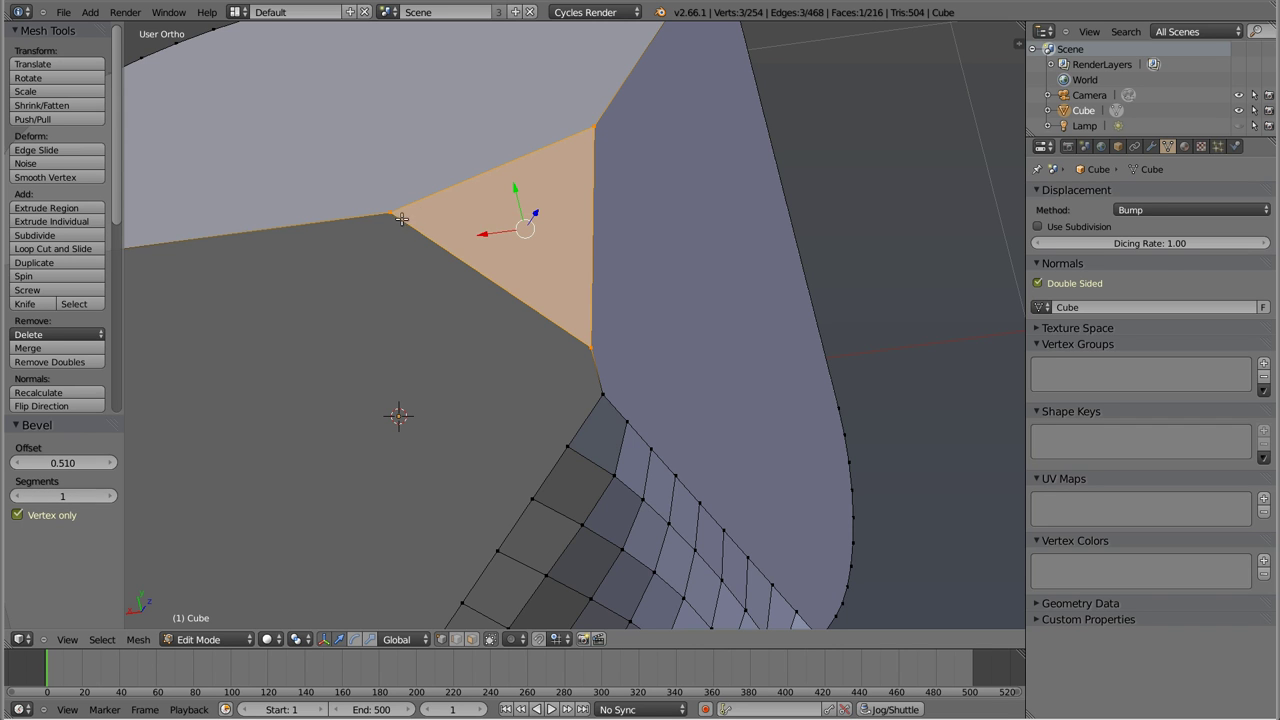
Step: Vertex-bevel both end vertices of the chamfer's upper edge with offset 0.250
{"action": "right_click", "coordinate": [596, 128]}
{"action": "right_click", "coordinate": [387, 213], "text": "shift"}
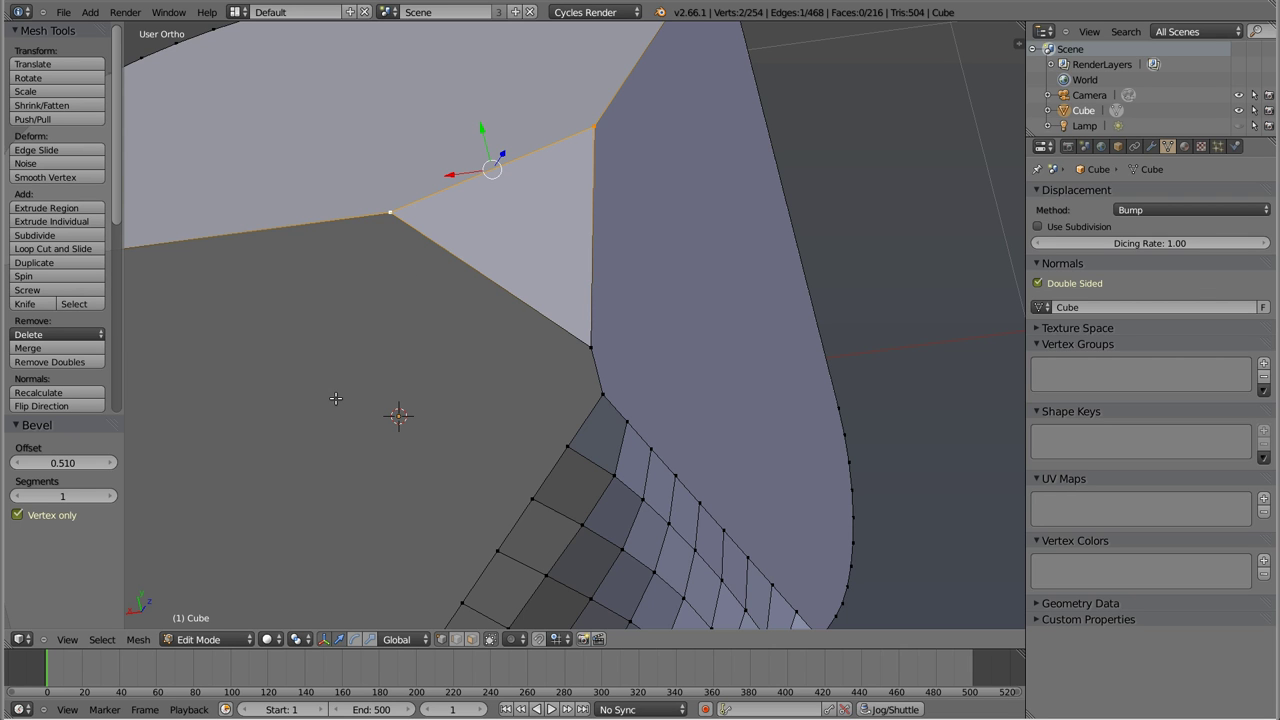
{"action": "key", "text": "ctrl+v"}
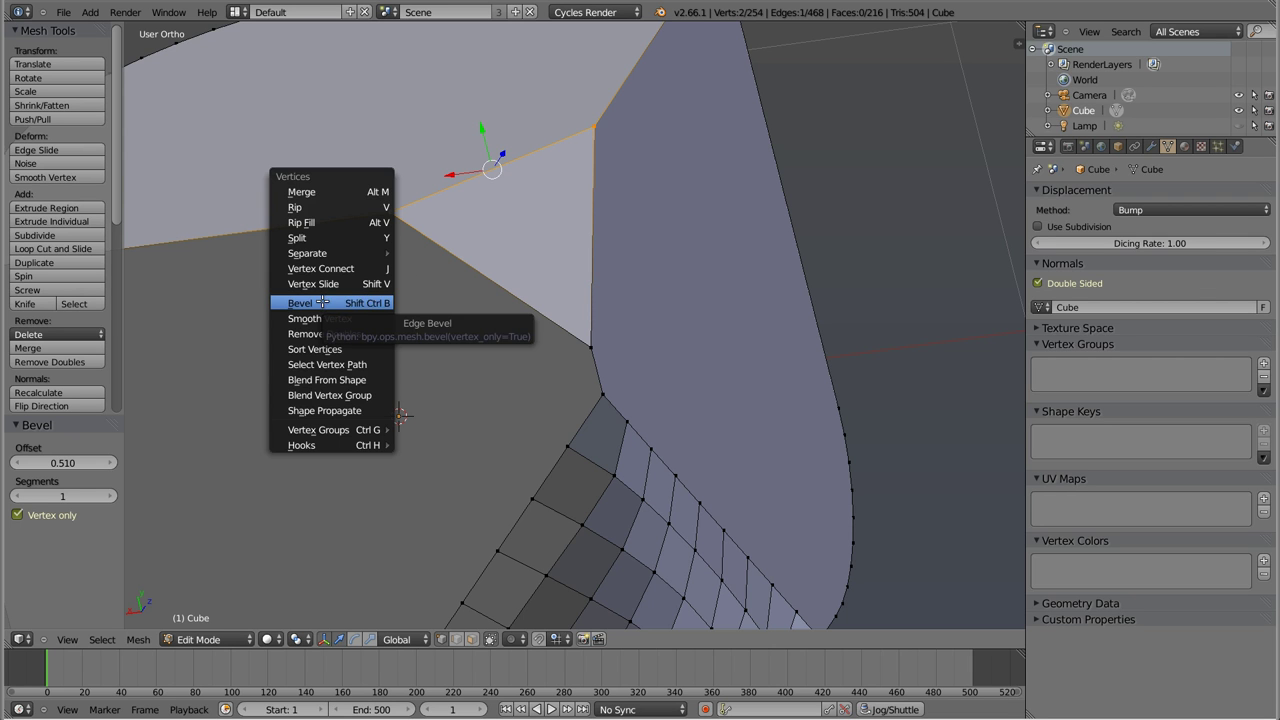
{"action": "left_click", "coordinate": [322, 302]}
{"action": "left_click", "coordinate": [355, 286]}
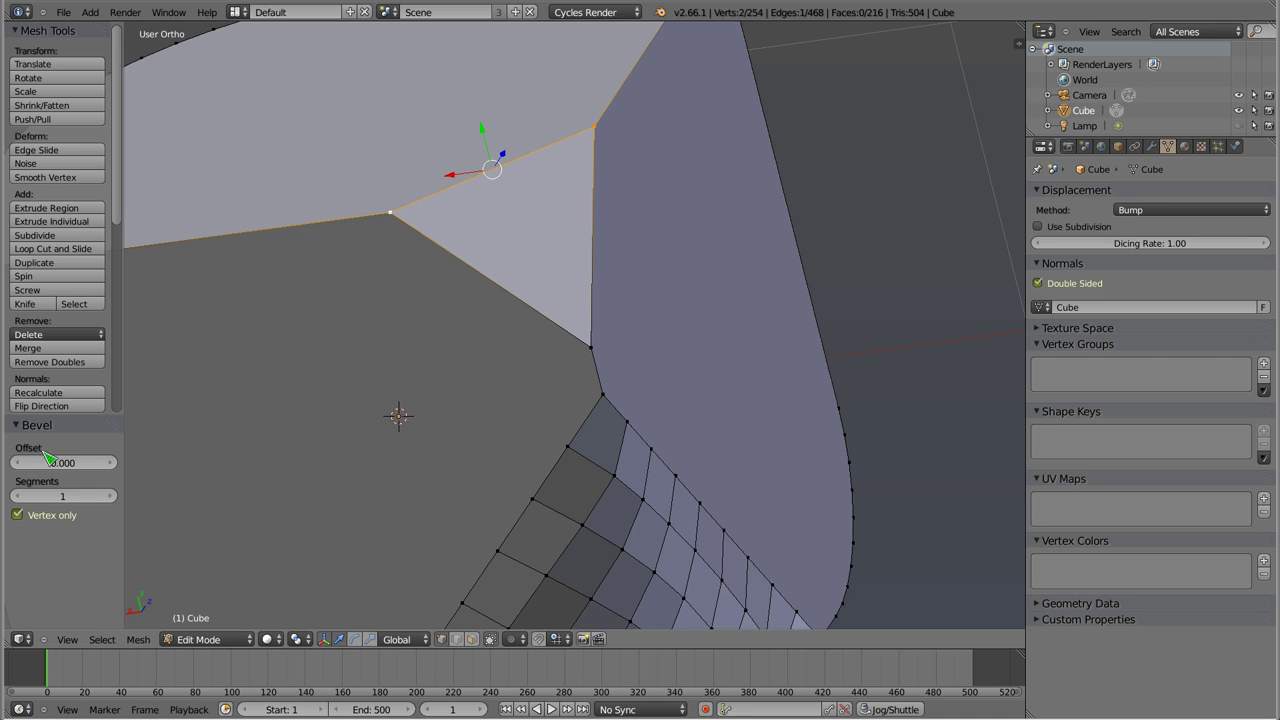
{"action": "left_click_drag", "start_coordinate": [50, 463], "coordinate": [110, 463]}
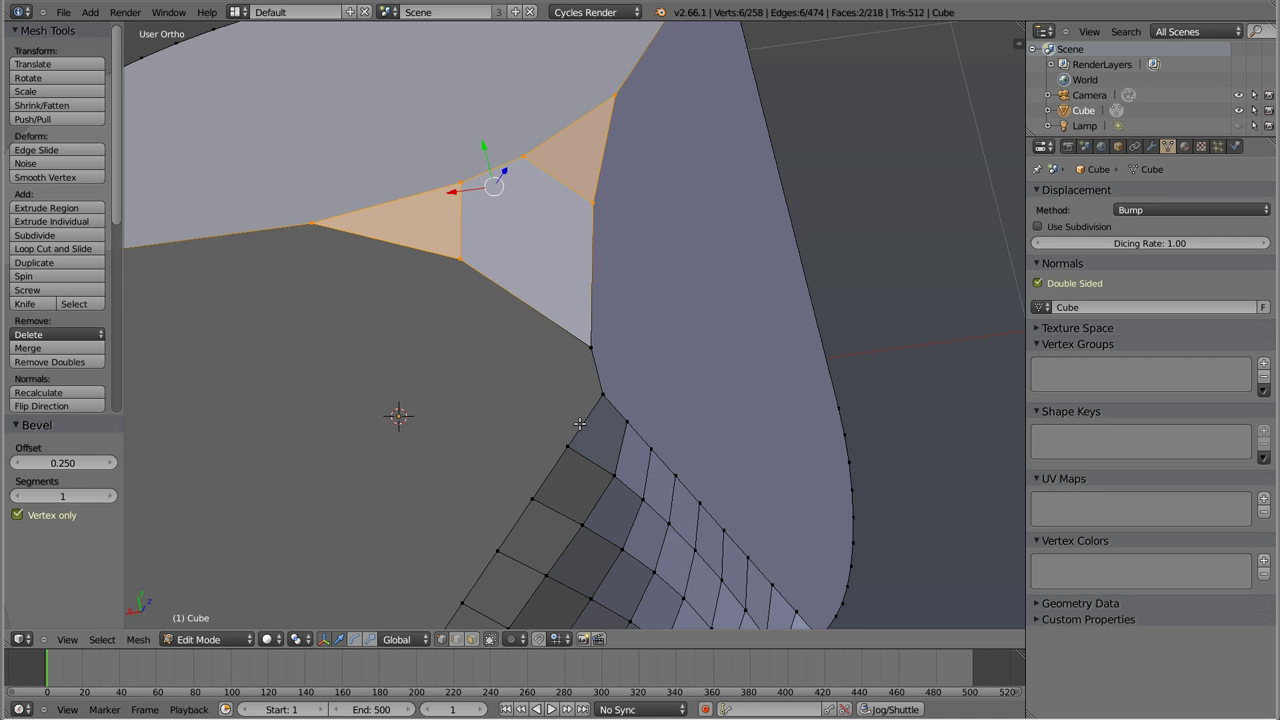
{"action": "scroll", "coordinate": [520, 264], "scroll_direction": "down", "scroll_amount": 4}
{"action": "mouse_move", "coordinate": [530, 242]}
{"action": "middle_mouse_down"}
{"action": "mouse_move", "coordinate": [496, 426]}
{"action": "mouse_move", "coordinate": [556, 449]}
{"action": "mouse_move", "coordinate": [586, 241]}
{"action": "middle_mouse_up"}
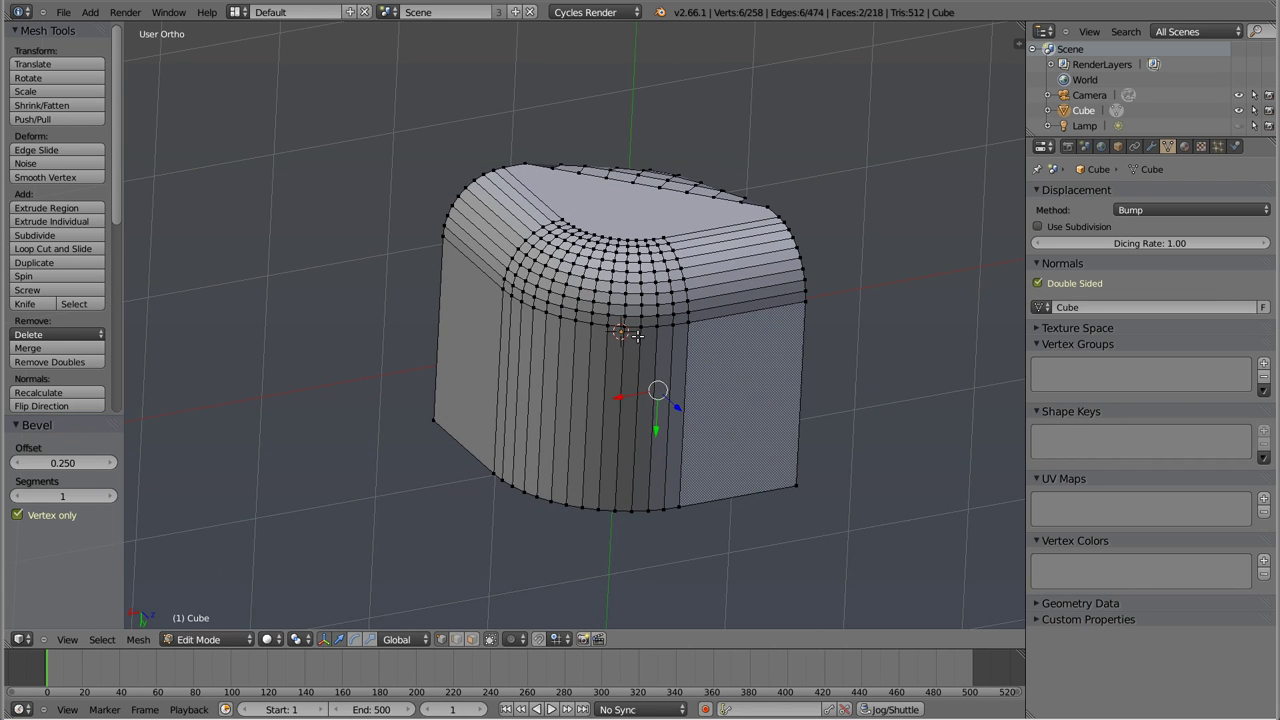
{"action": "middle_click_drag", "start_coordinate": [668, 314], "coordinate": [541, 187], "text": "shift"}
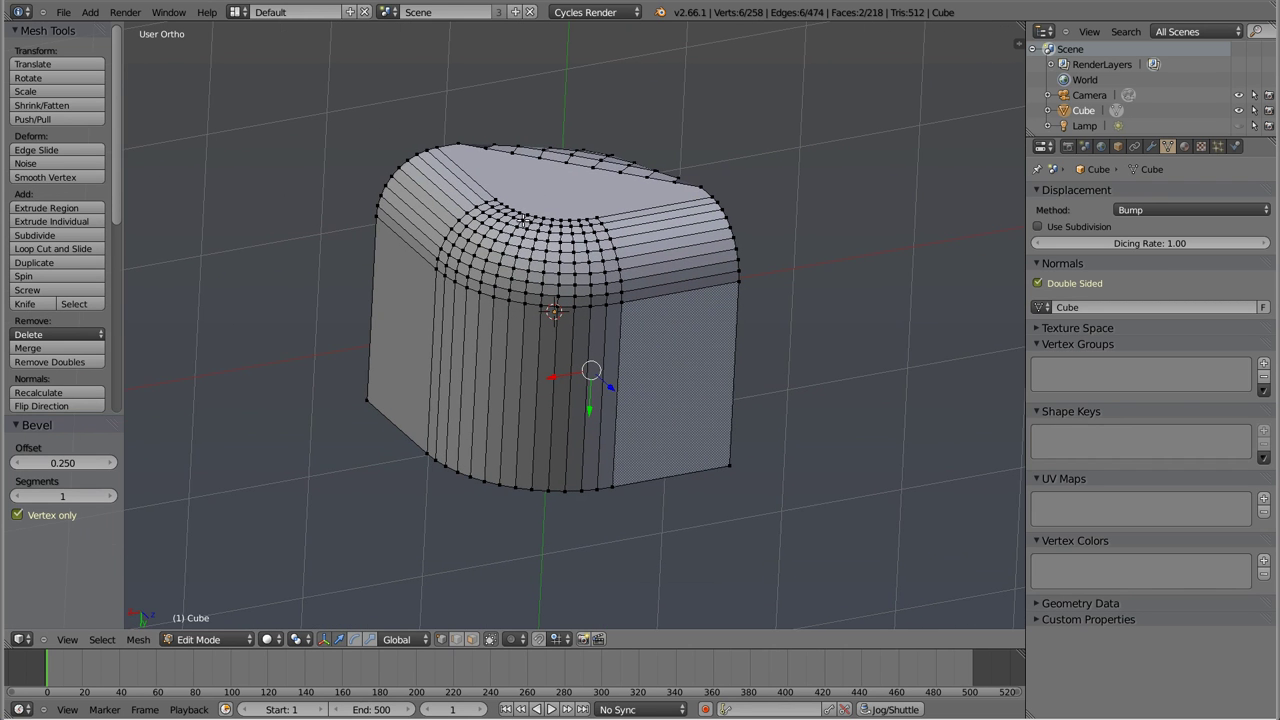